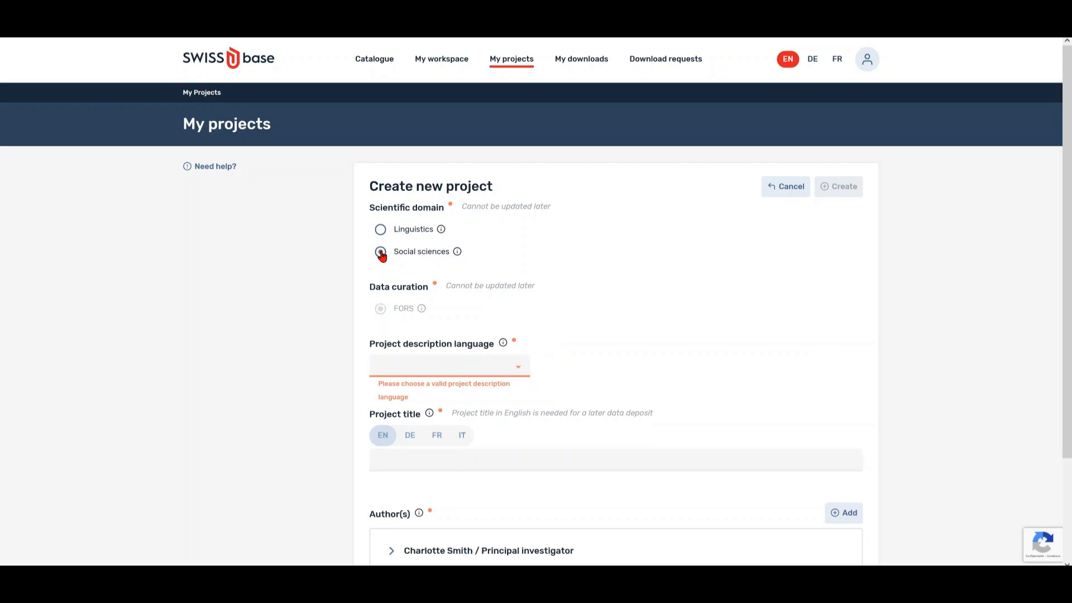
# Choose English as description language, paste the title 'How to create a SWISSUbase project', and review the DE/FR/IT tabs.
pyautogui.click(521, 366)
pyautogui.click(451, 403)
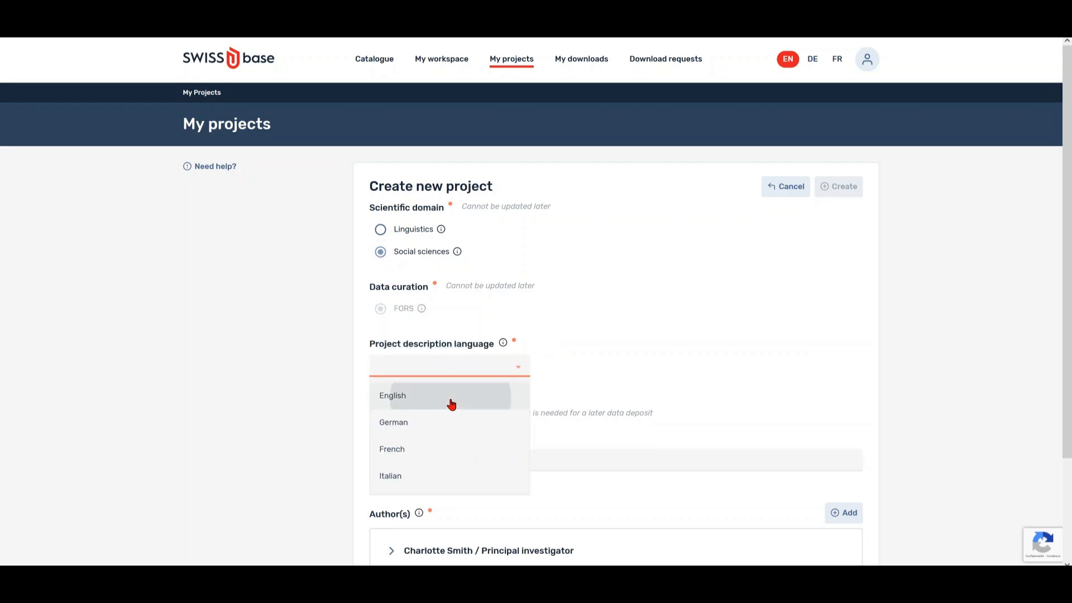
pyautogui.scroll(-3, 453, 403)
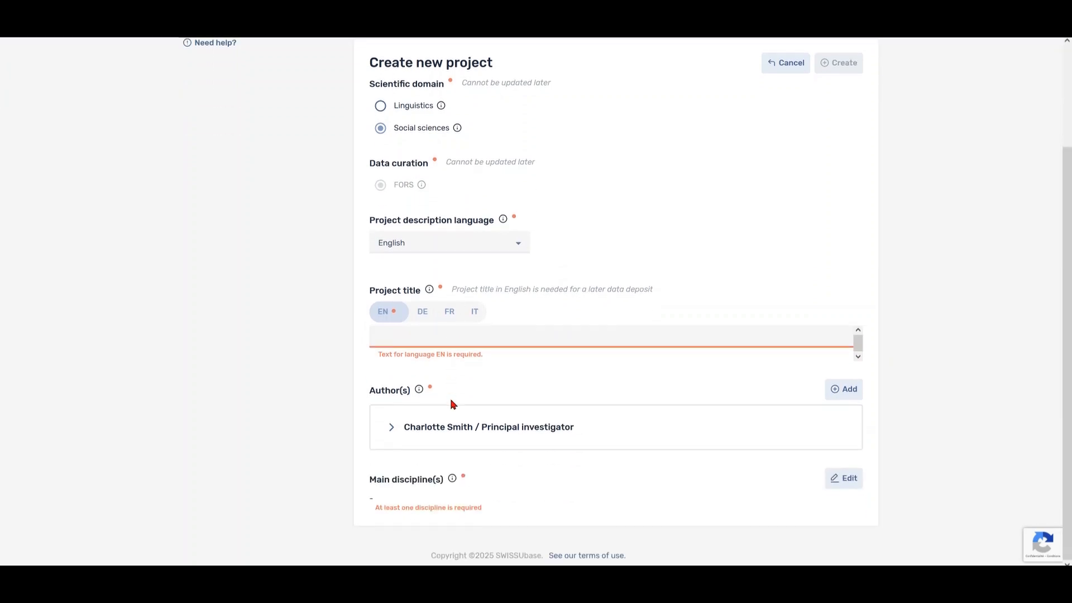
pyautogui.click(552, 338)
pyautogui.write('How to create a SWISSUbase project')
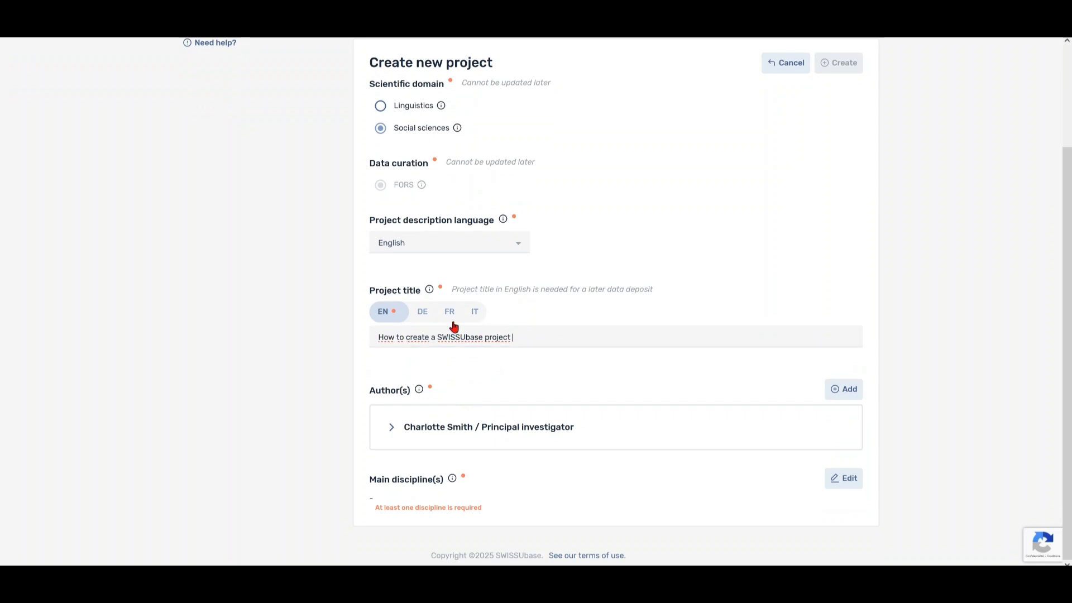
pyautogui.click(426, 316)
pyautogui.click(446, 317)
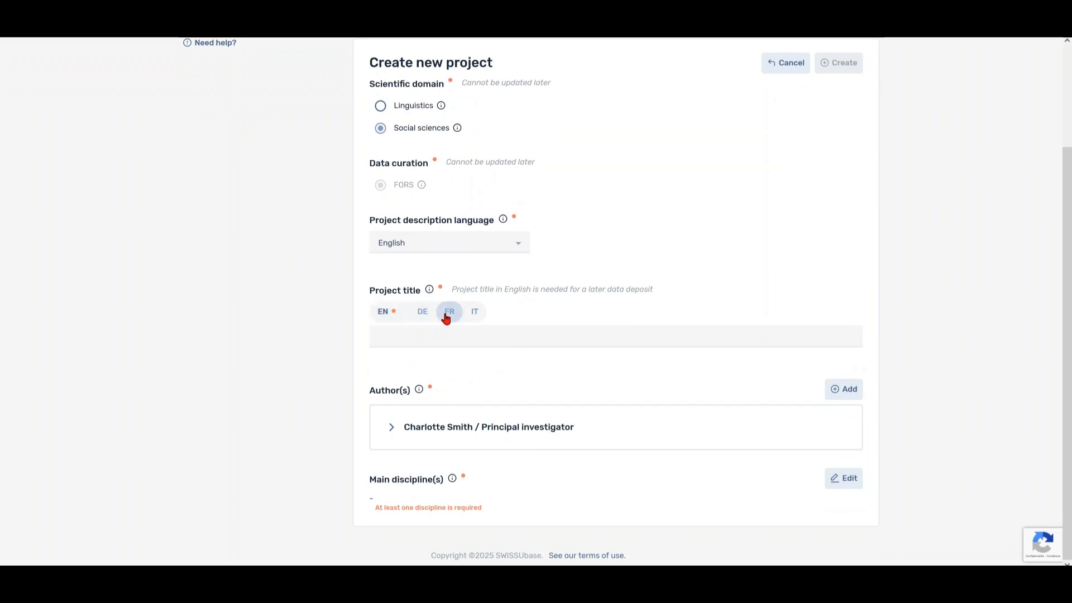
pyautogui.click(474, 316)
pyautogui.click(386, 316)
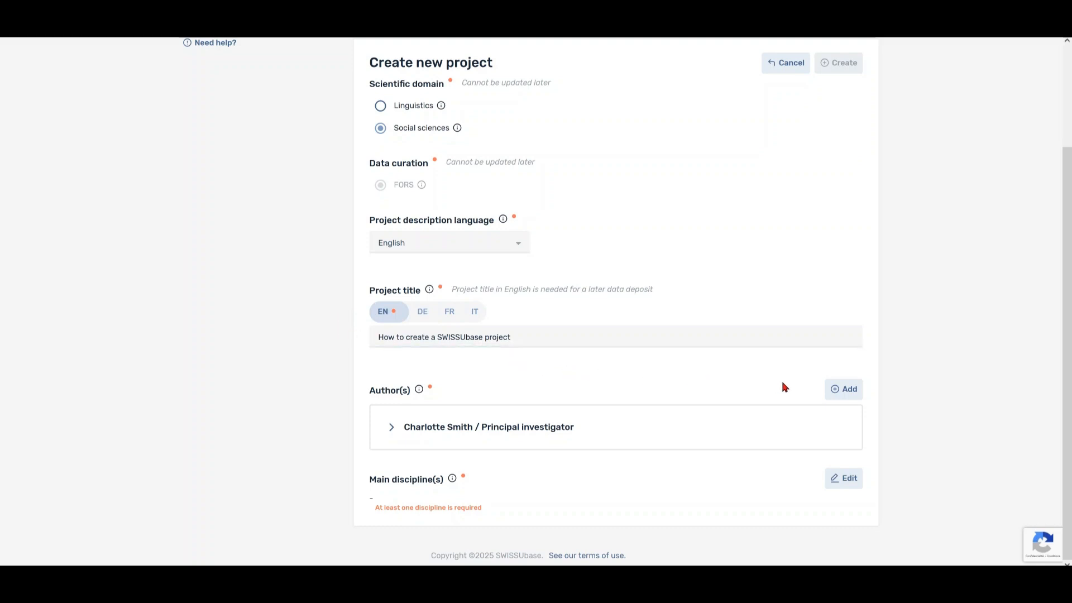
# Search for two more people by name and select each as an author.
pyautogui.click(836, 393)
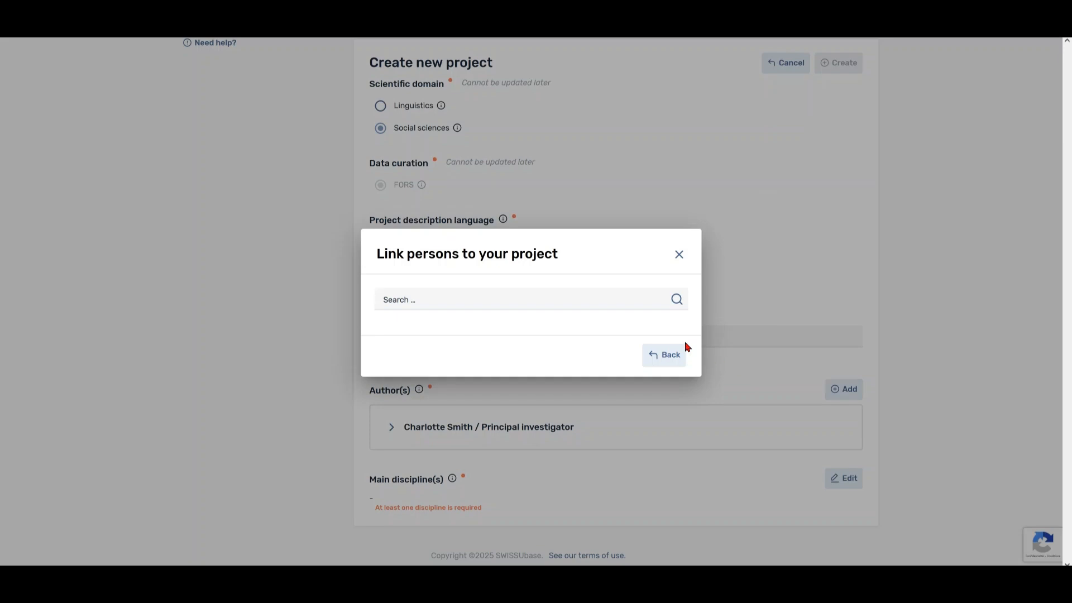
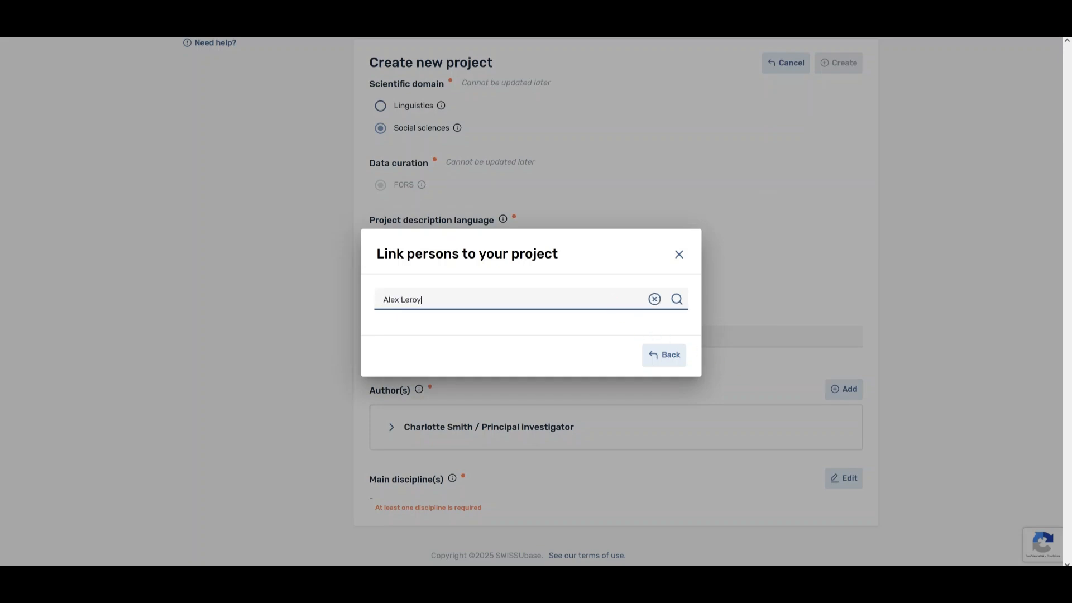
pyautogui.press('Return')
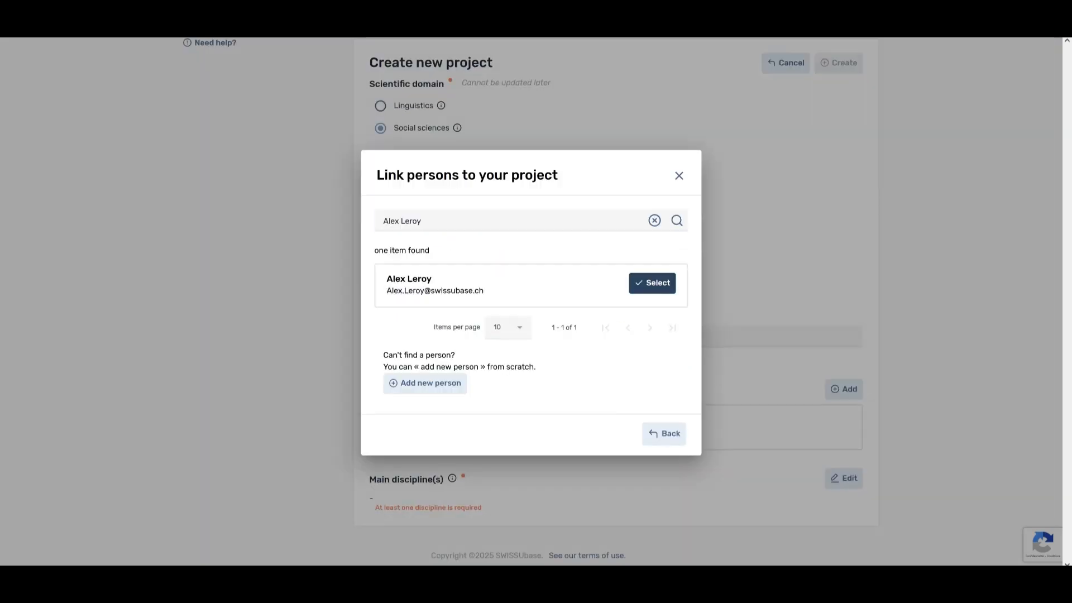
pyautogui.click(635, 292)
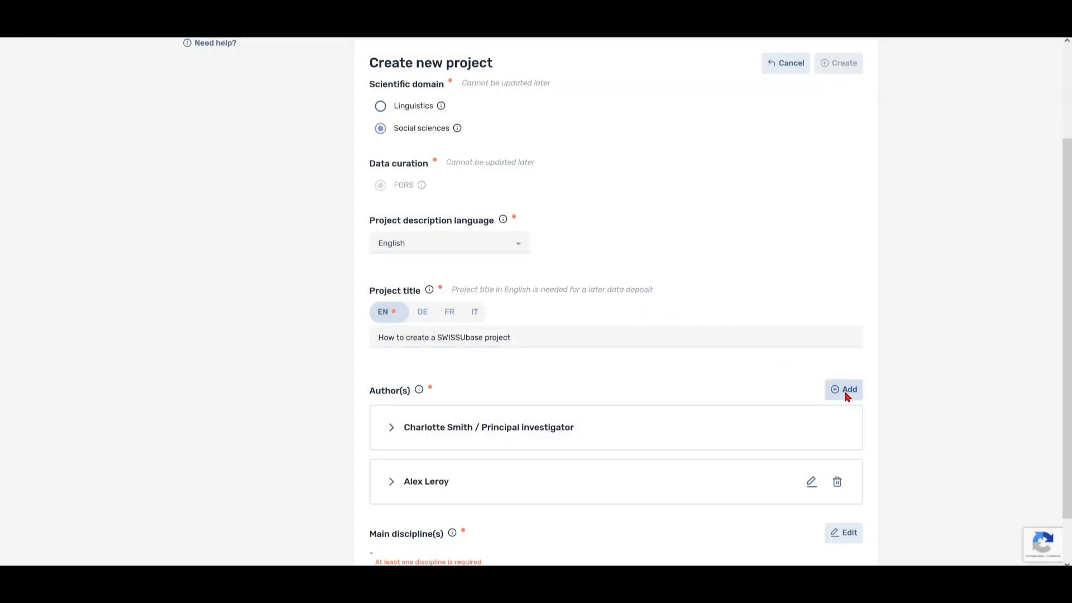
pyautogui.click(846, 393)
pyautogui.click(600, 304)
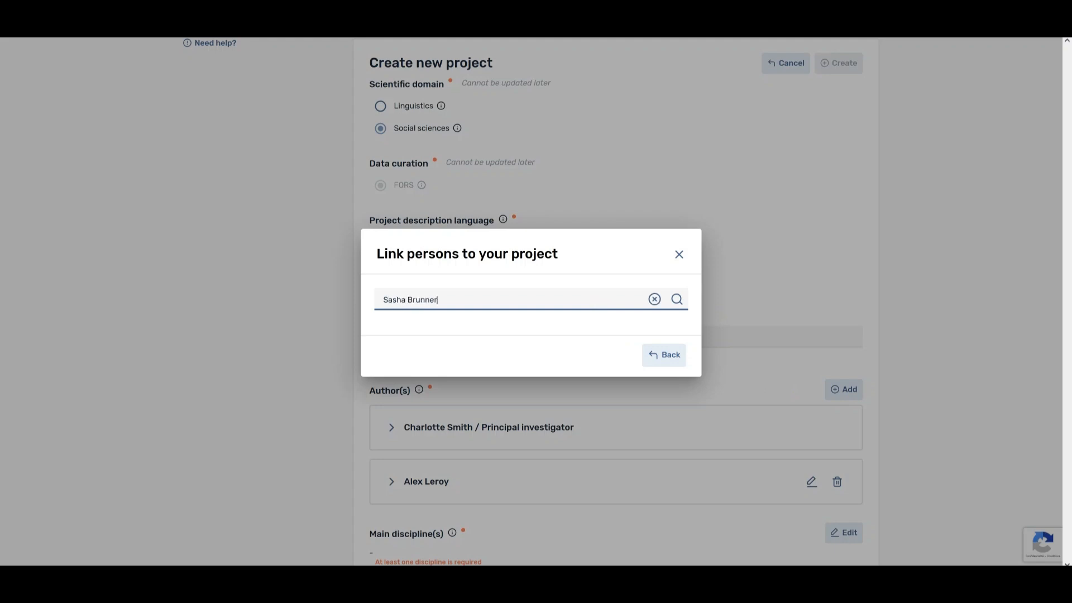
pyautogui.press('Return')
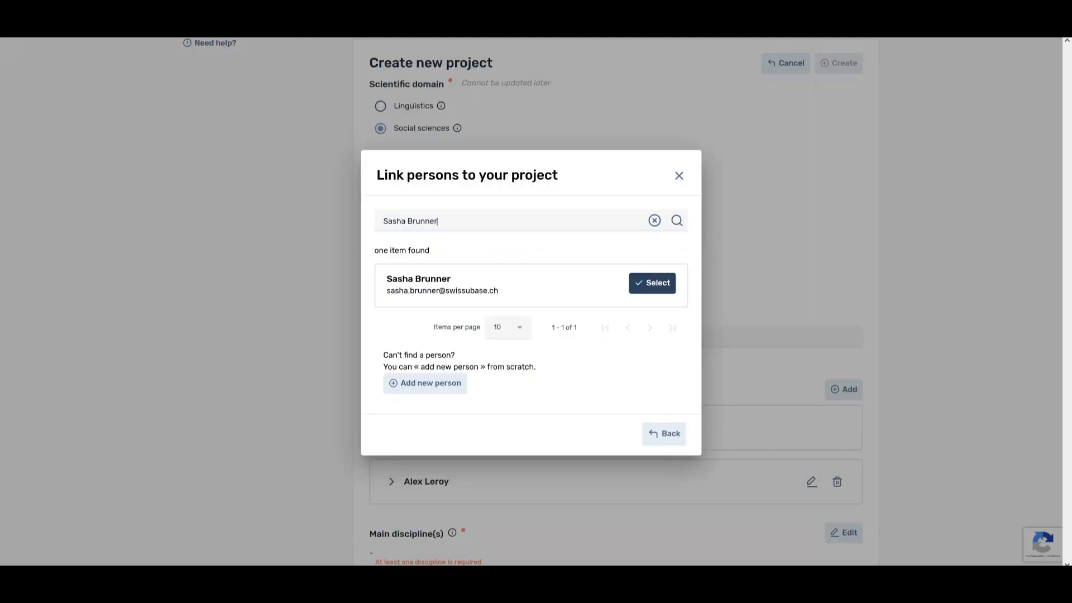
pyautogui.click(633, 287)
pyautogui.scroll(-3, 628, 291)
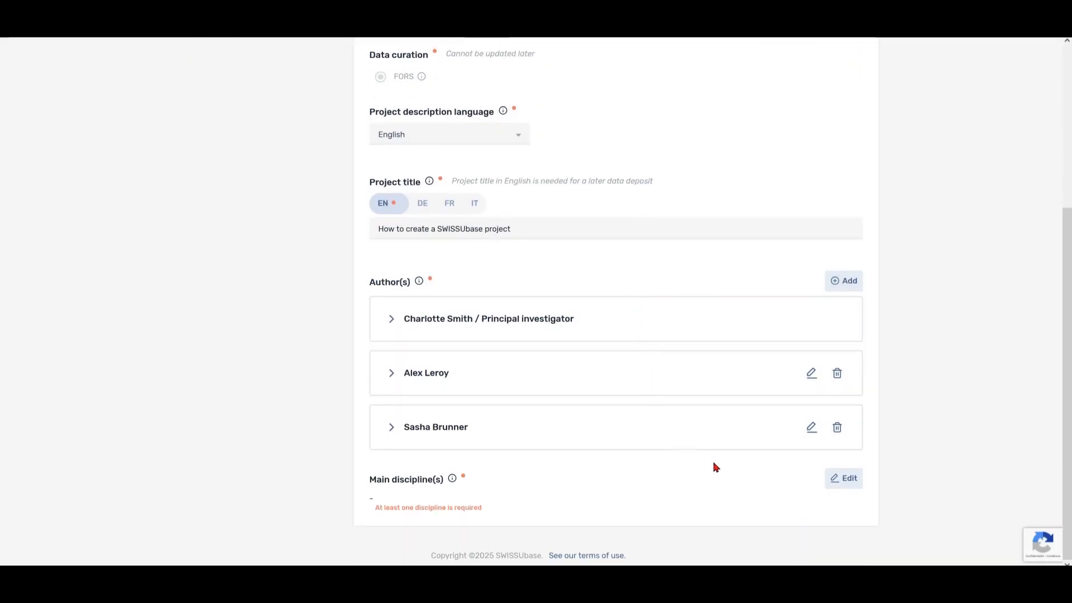
# Tick Political science under Humanities and Social Sciences' sociology group as main discipline and validate.
pyautogui.click(837, 486)
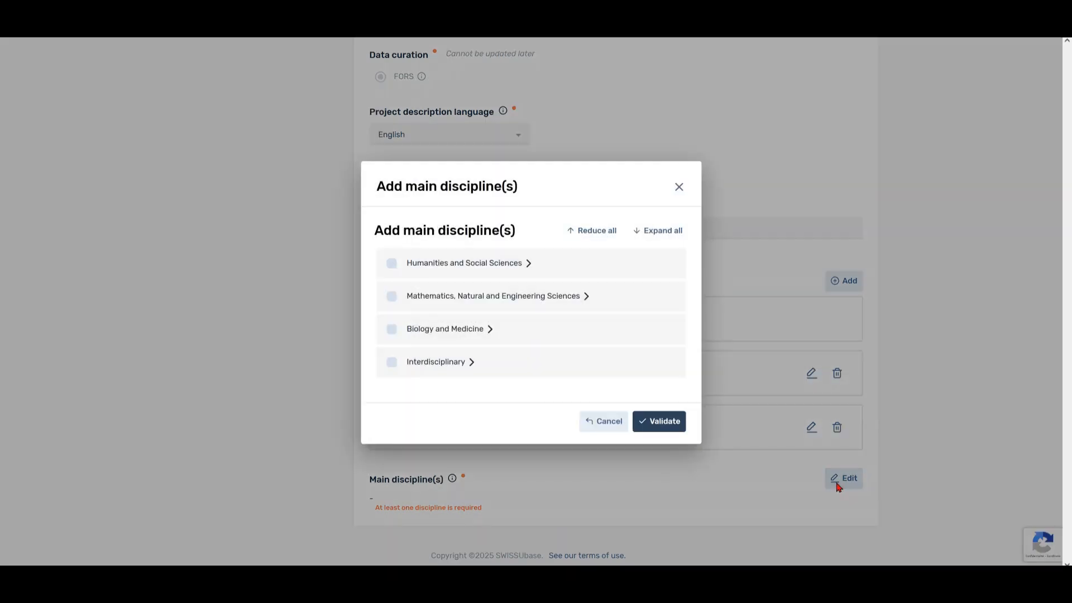
pyautogui.click(527, 267)
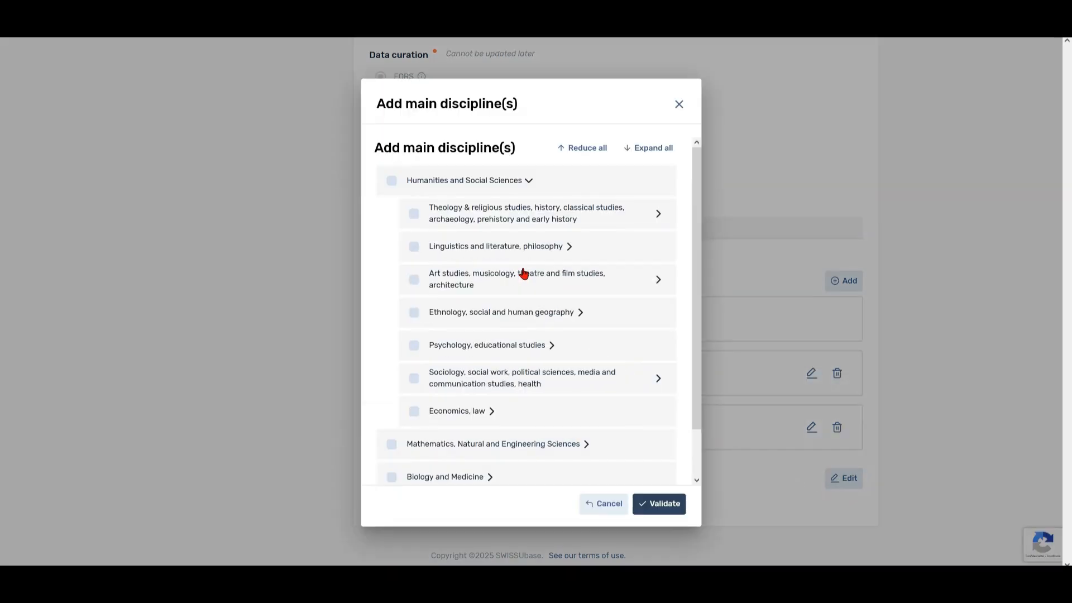
pyautogui.click(612, 384)
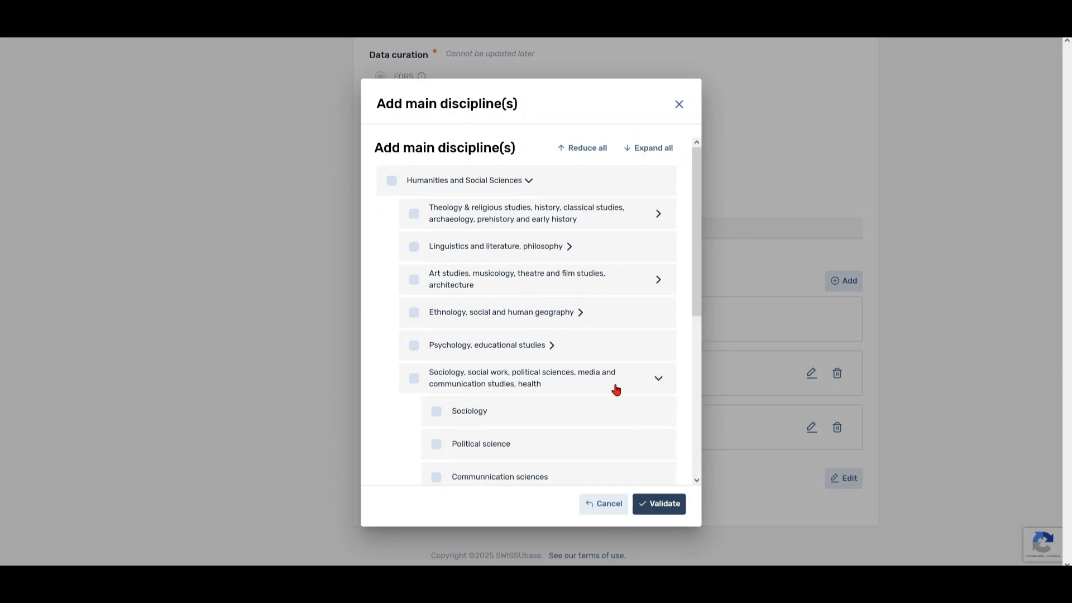
pyautogui.scroll(-1, 615, 388)
pyautogui.click(437, 398)
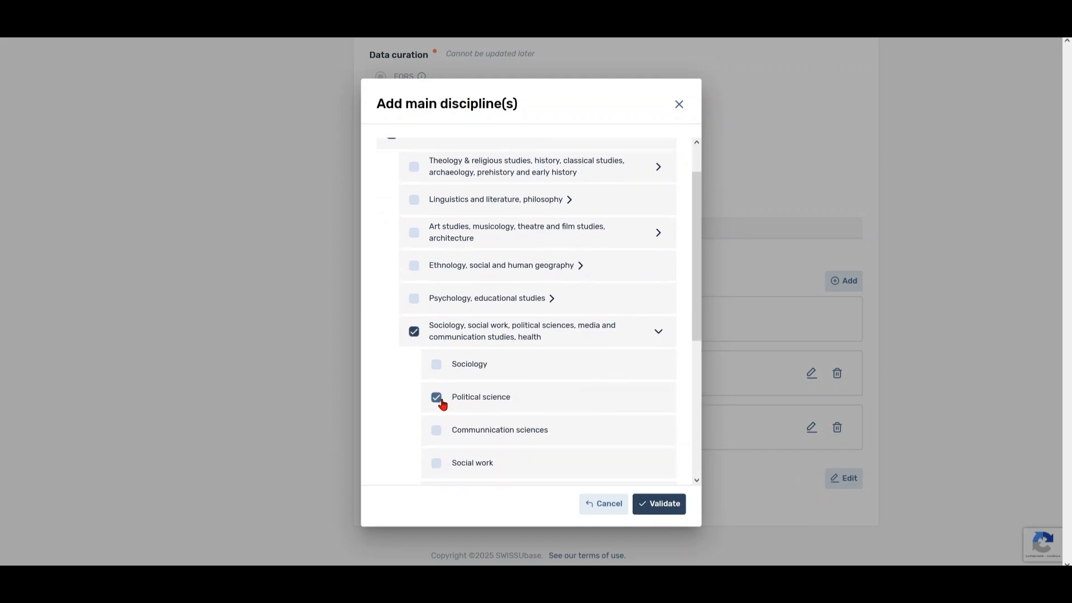
pyautogui.click(682, 513)
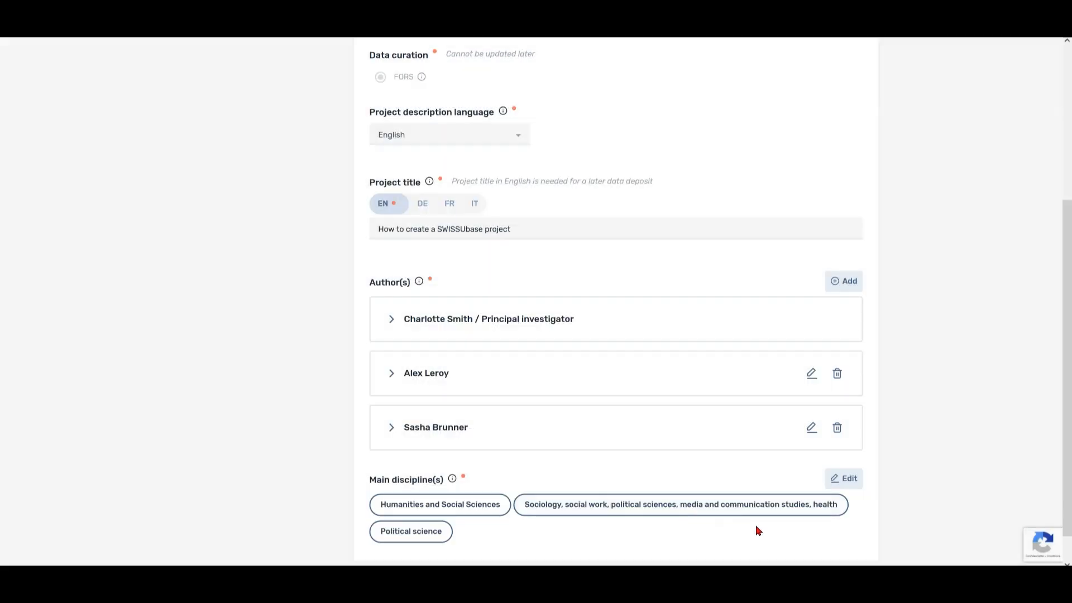
pyautogui.scroll(1, 913, 508)
pyautogui.scroll(2, 912, 508)
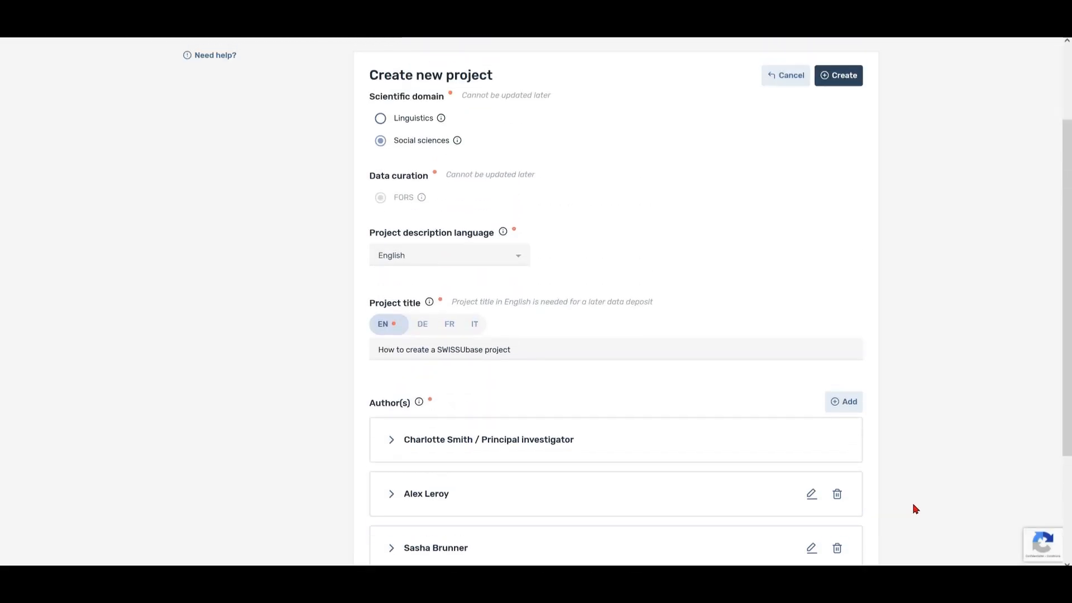
pyautogui.scroll(1, 915, 508)
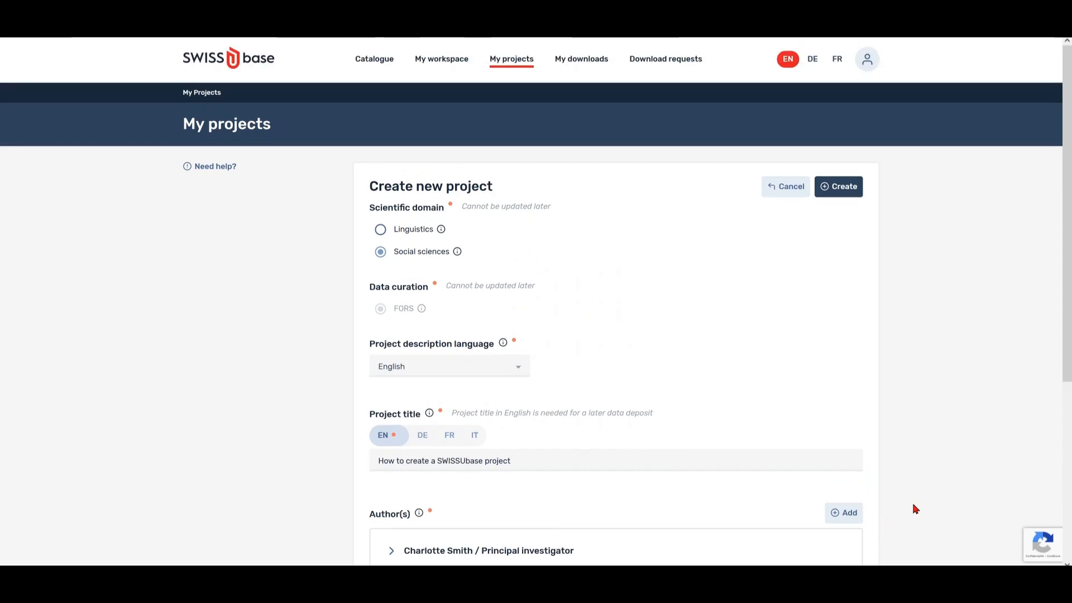
# Create the project and switch its Project overview into edit mode.
pyautogui.click(835, 189)
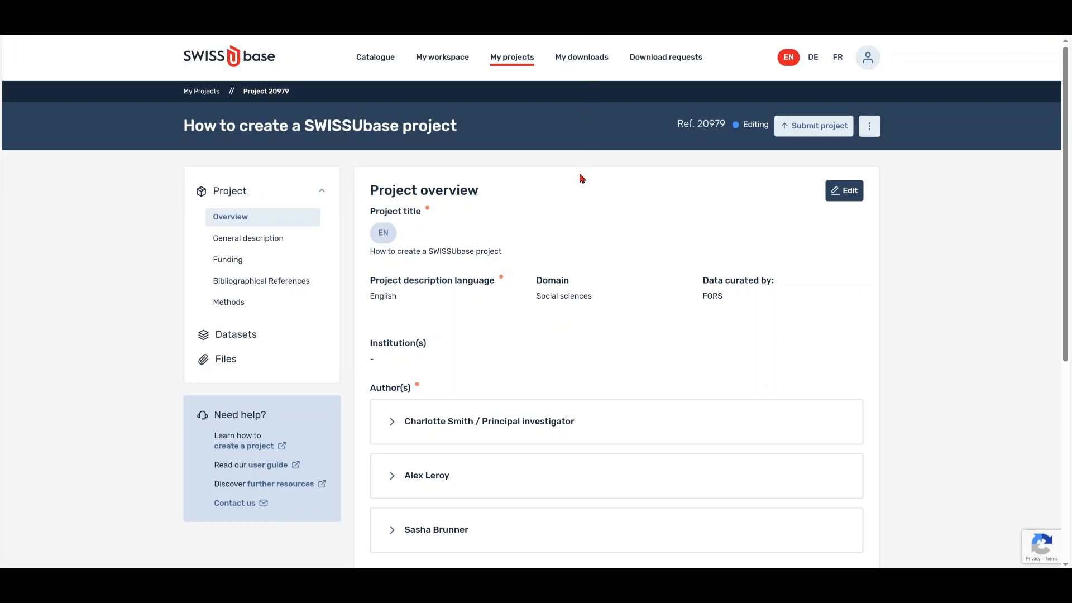
pyautogui.click(845, 194)
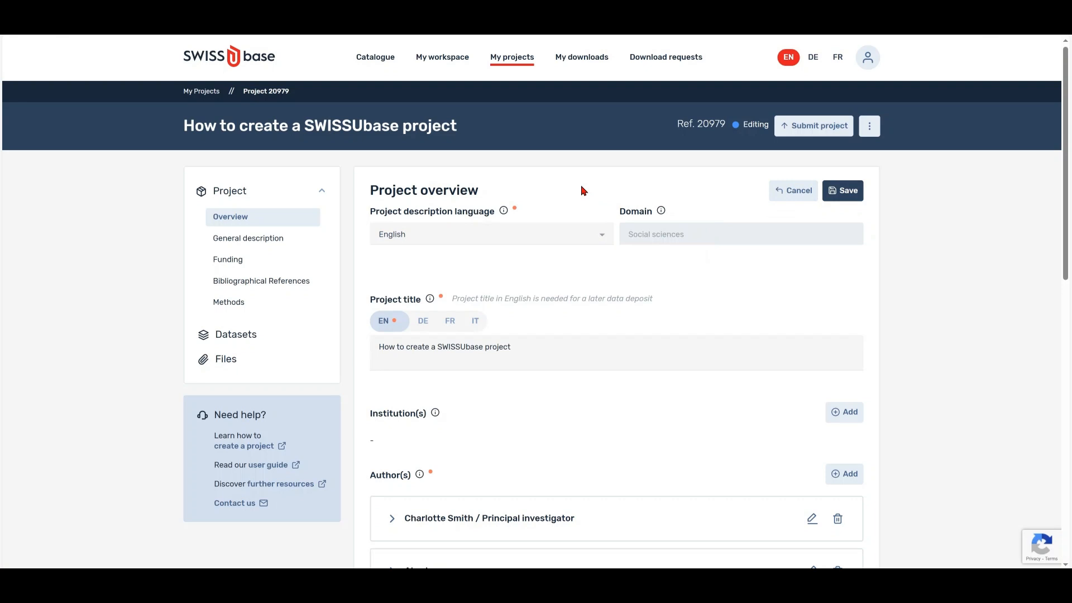
pyautogui.scroll(-2, 582, 190)
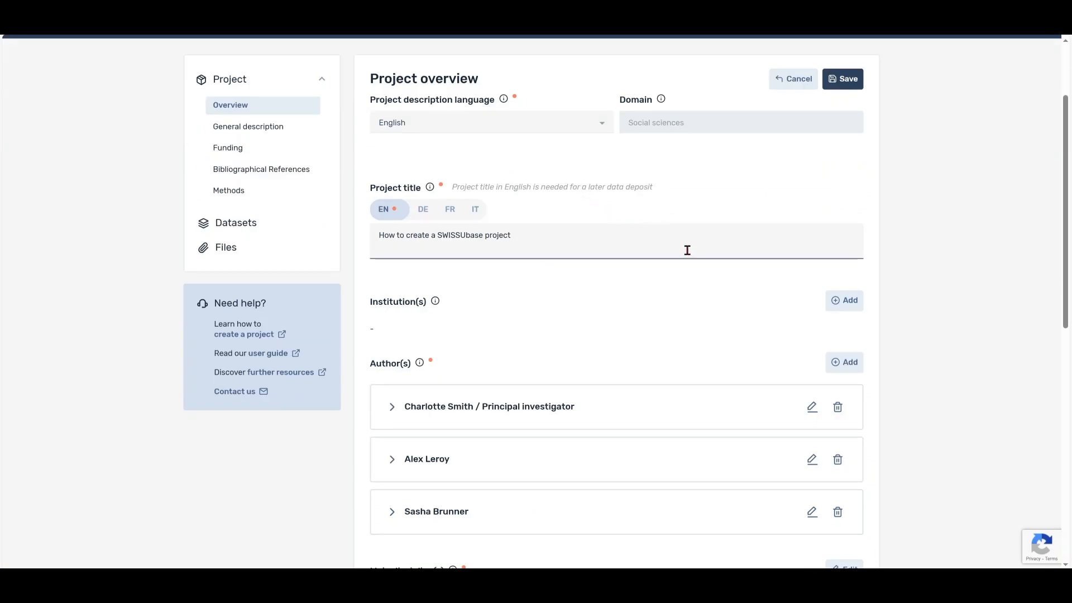
# Search for FORS and link it as the project's institution.
pyautogui.click(839, 307)
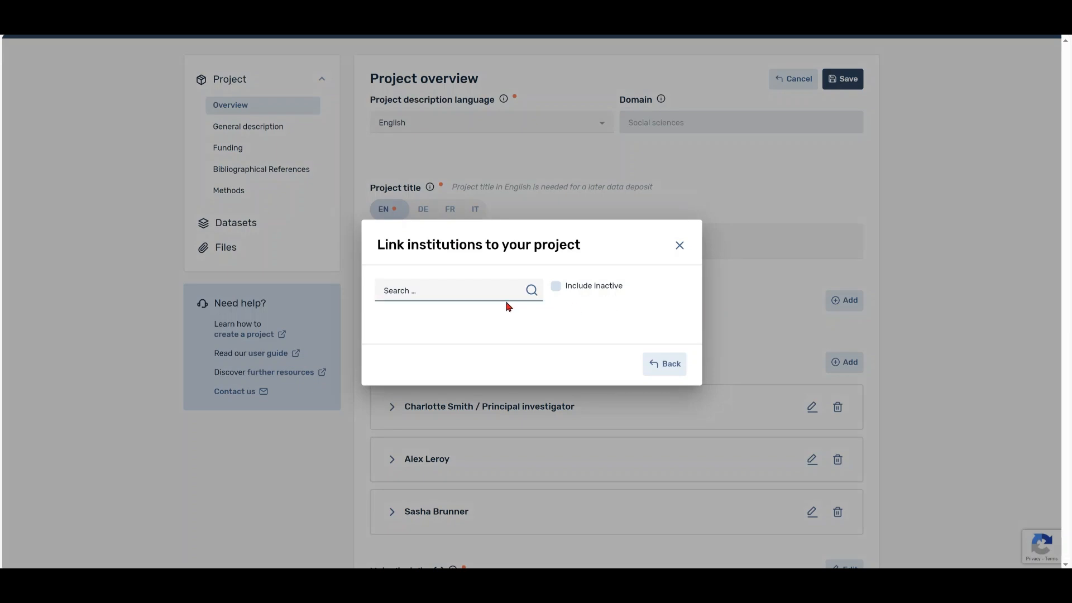
pyautogui.write('FORS - Swiss Centre of Expertise in the Social Sciences')
pyautogui.click(531, 290)
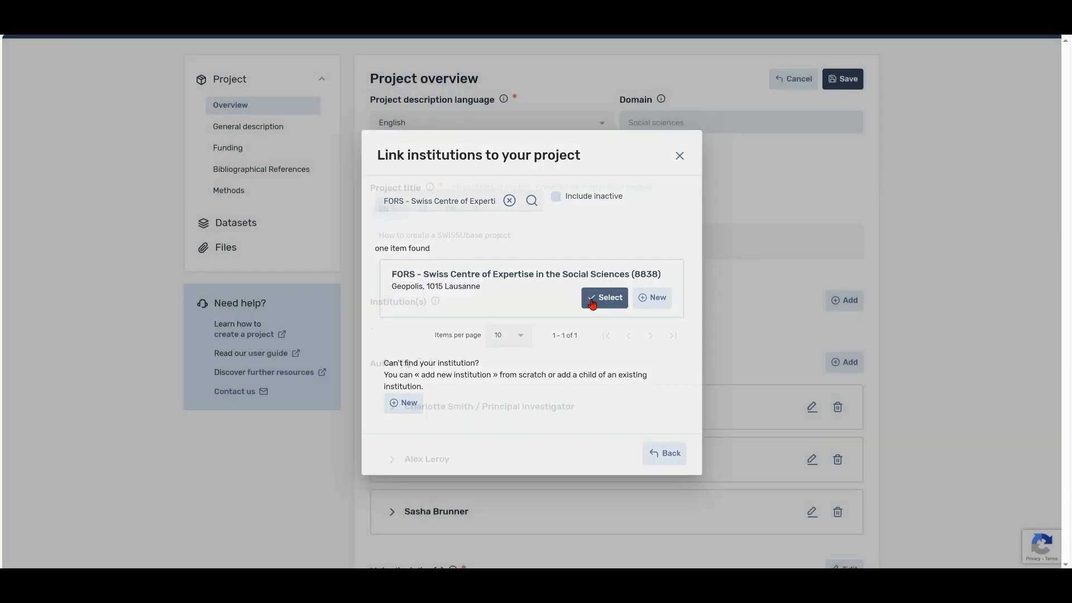
pyautogui.click(600, 301)
# Search the institution name again with inactive institutions included.
pyautogui.click(839, 304)
pyautogui.click(555, 285)
pyautogui.write('FORS - Swiss Centre of Expertise in the Social Sciences')
pyautogui.click(532, 291)
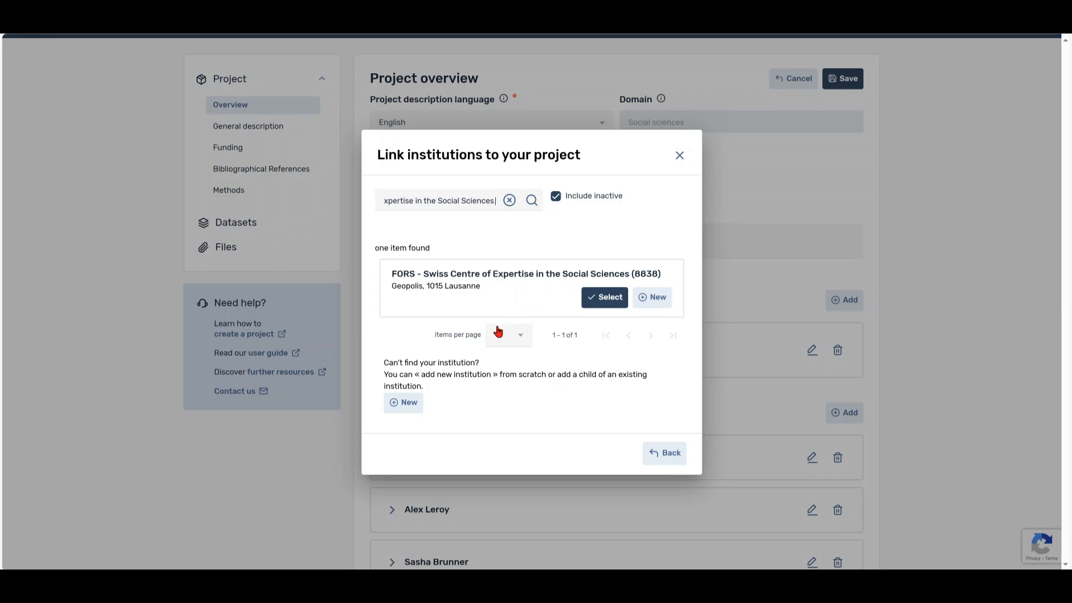
# Create an English institution 'My Institution' in 'The city of the institution', canton Vaud.
pyautogui.click(405, 403)
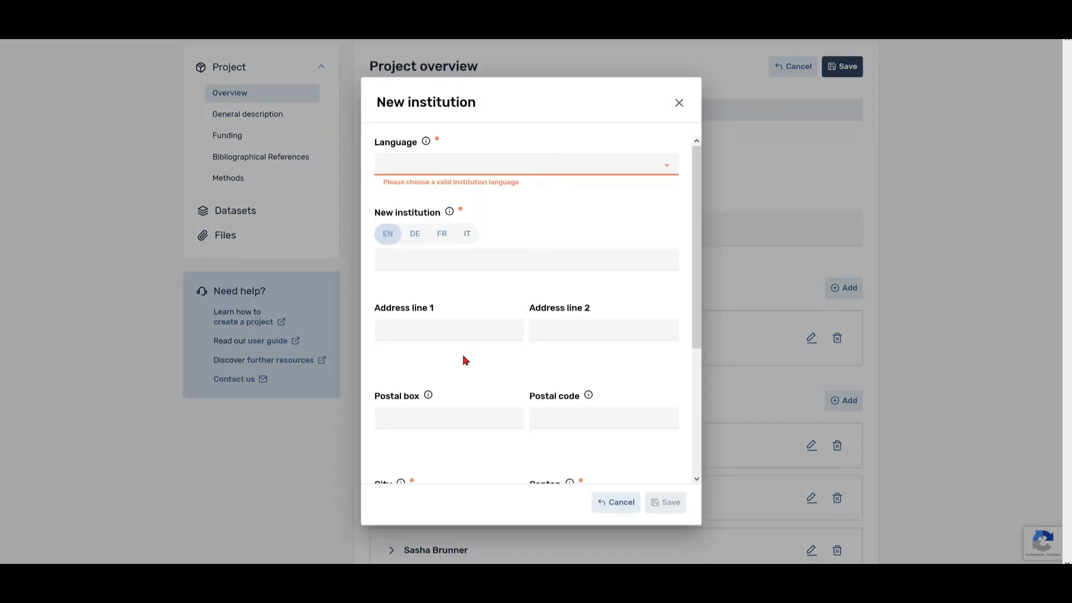
pyautogui.click(608, 171)
pyautogui.click(466, 193)
pyautogui.click(444, 262)
pyautogui.write('My Institution')
pyautogui.click(426, 324)
pyautogui.scroll(-3, 429, 321)
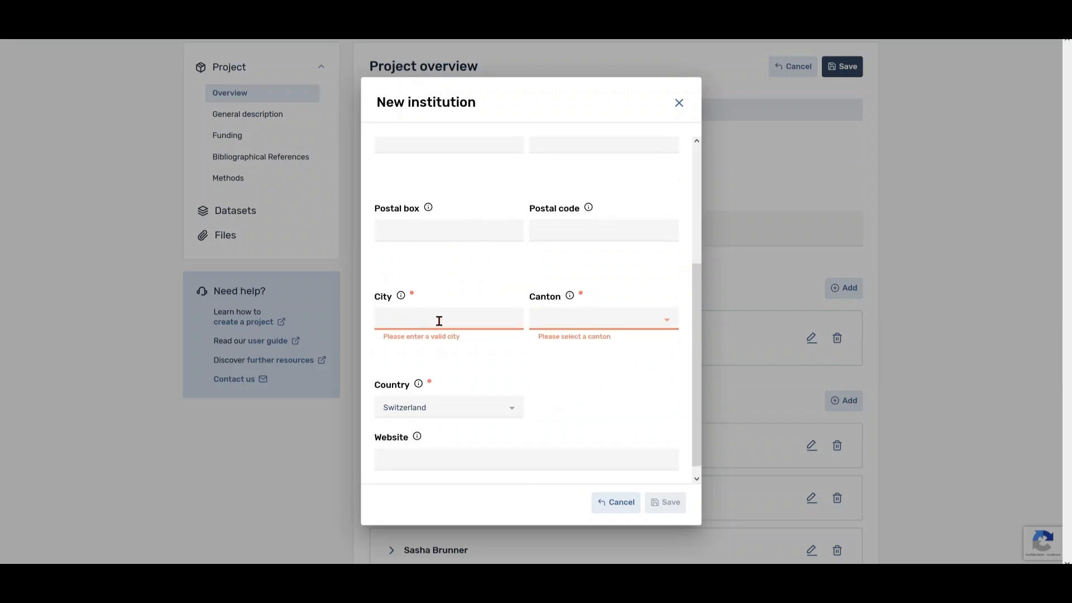
pyautogui.click(438, 319)
pyautogui.write('The city of the institution')
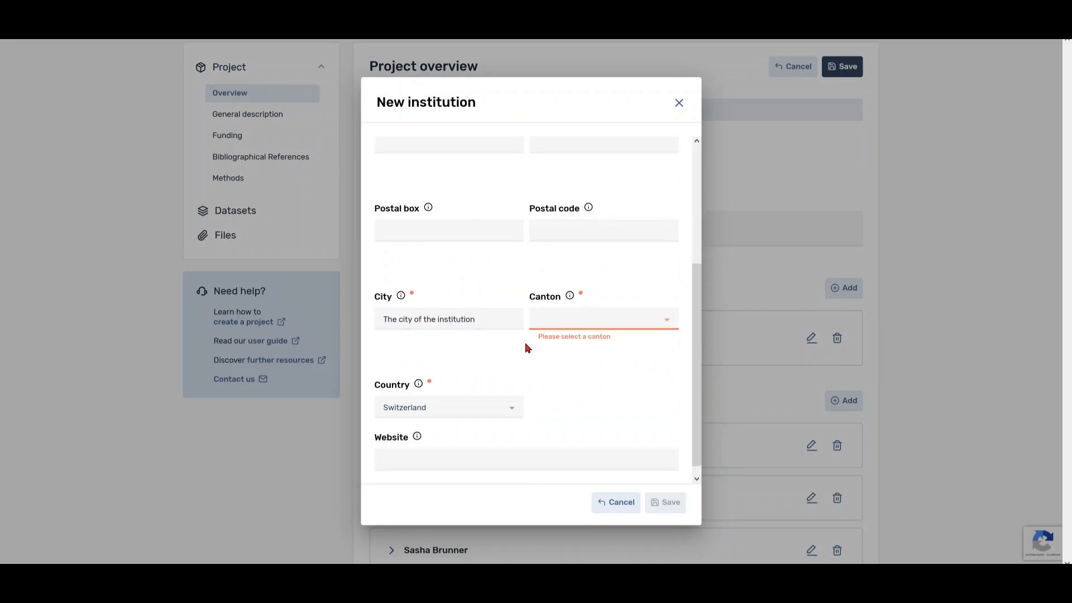
pyautogui.click(614, 318)
pyautogui.scroll(-5, 603, 402)
pyautogui.click(558, 471)
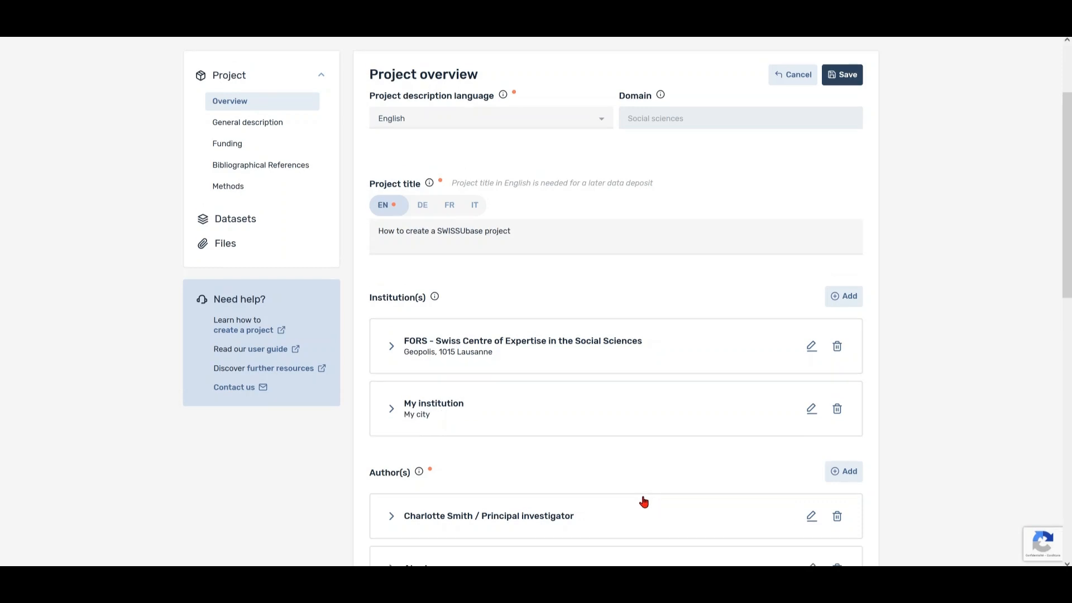
# Set project progress to Finished and the start date to 01.01.2022.
pyautogui.moveTo(1066, 277); pyautogui.dragTo(1050, 429)
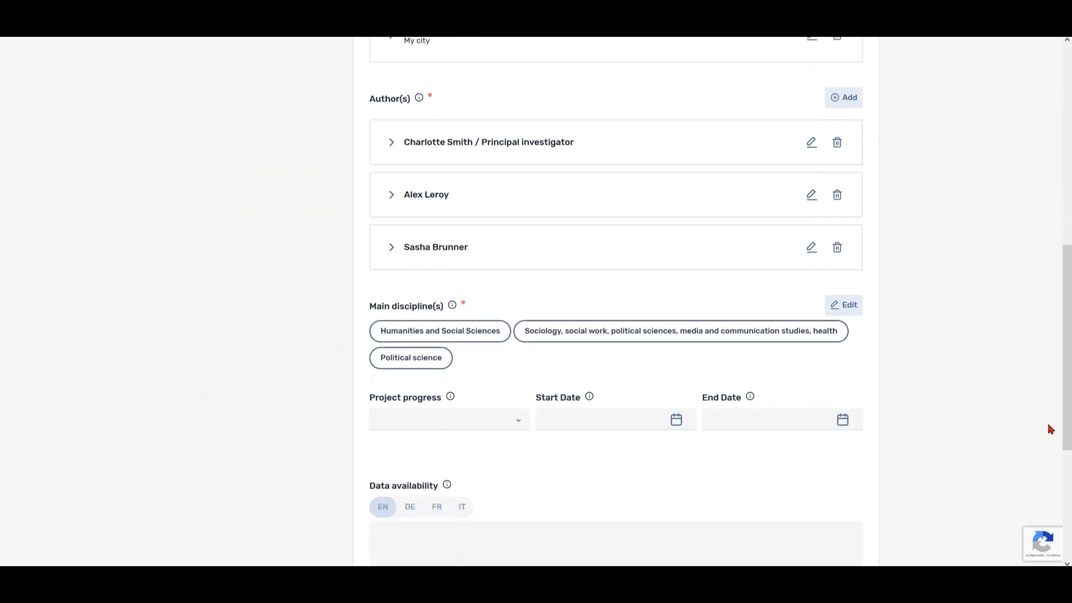
pyautogui.click(511, 433)
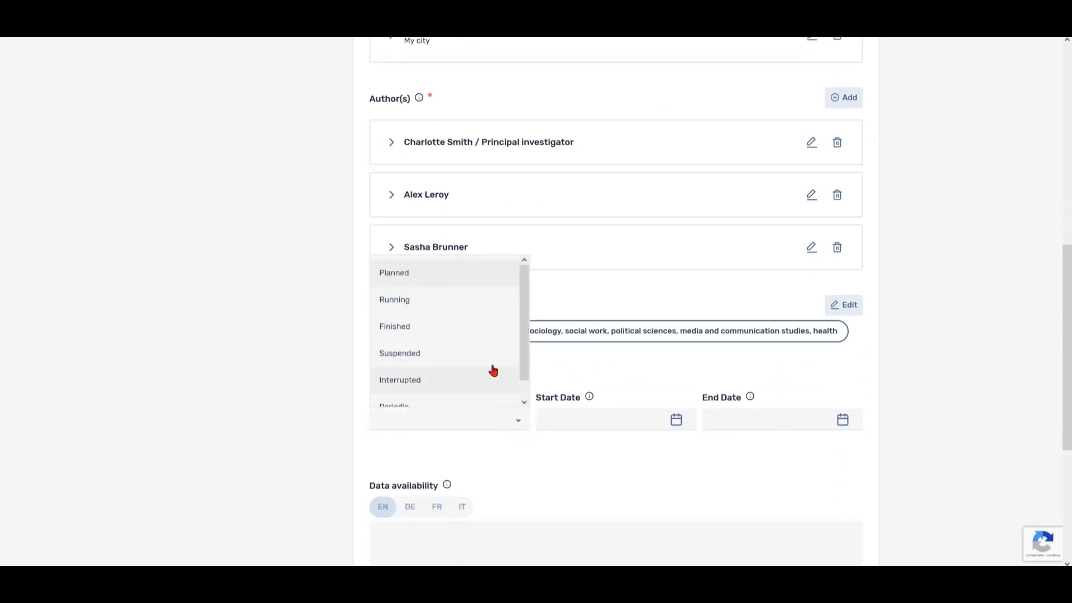
pyautogui.click(486, 333)
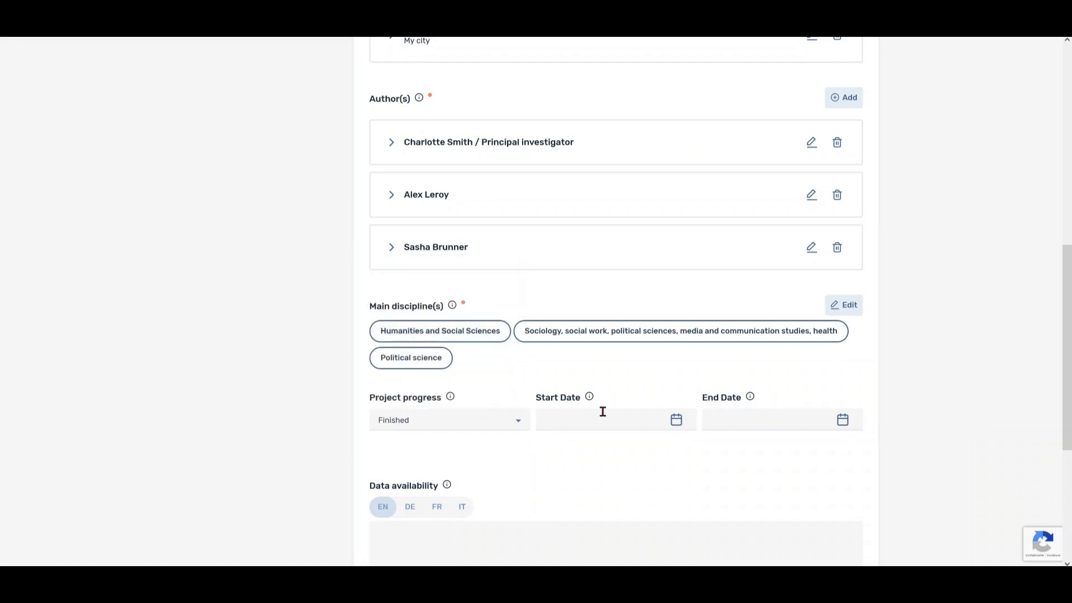
pyautogui.click(687, 429)
pyautogui.click(595, 233)
pyautogui.click(597, 302)
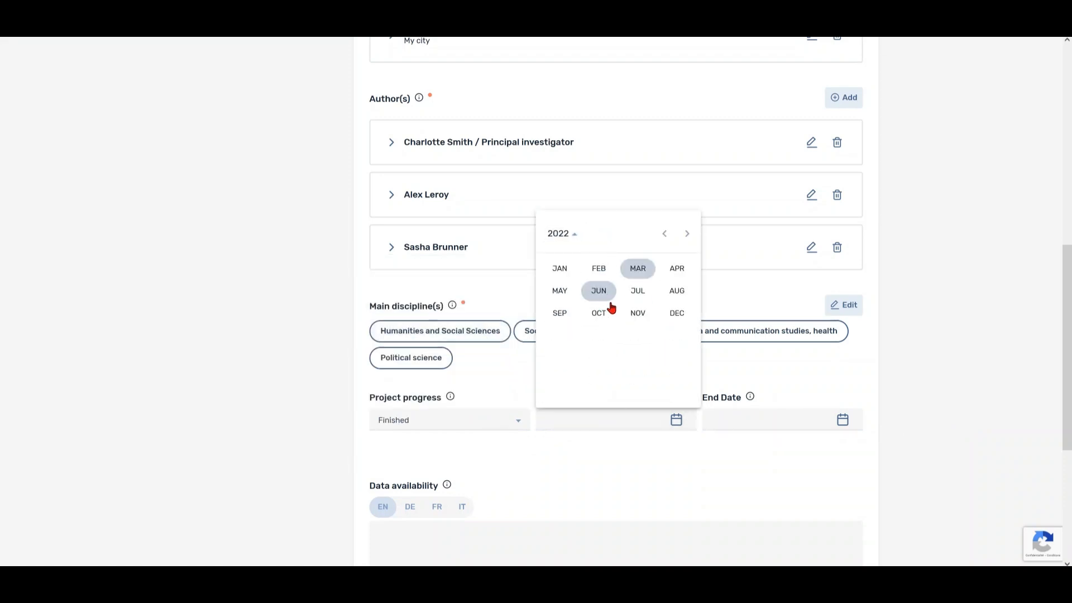
pyautogui.click(557, 267)
pyautogui.click(663, 281)
# Set the project end date to 31.12.2023.
pyautogui.click(842, 419)
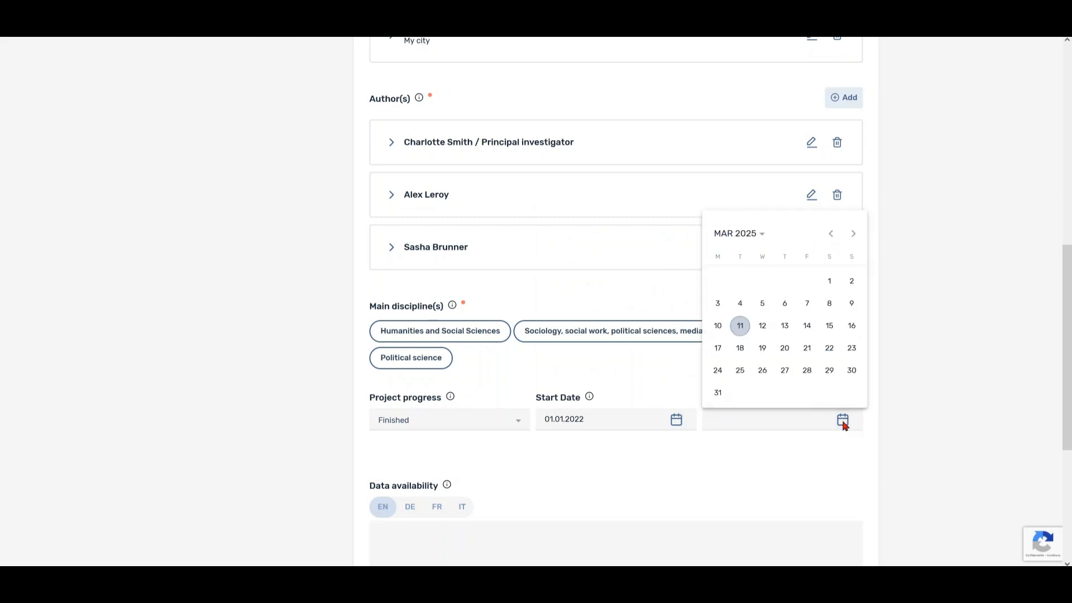
pyautogui.click(762, 235)
pyautogui.click(804, 290)
pyautogui.click(842, 311)
pyautogui.click(851, 370)
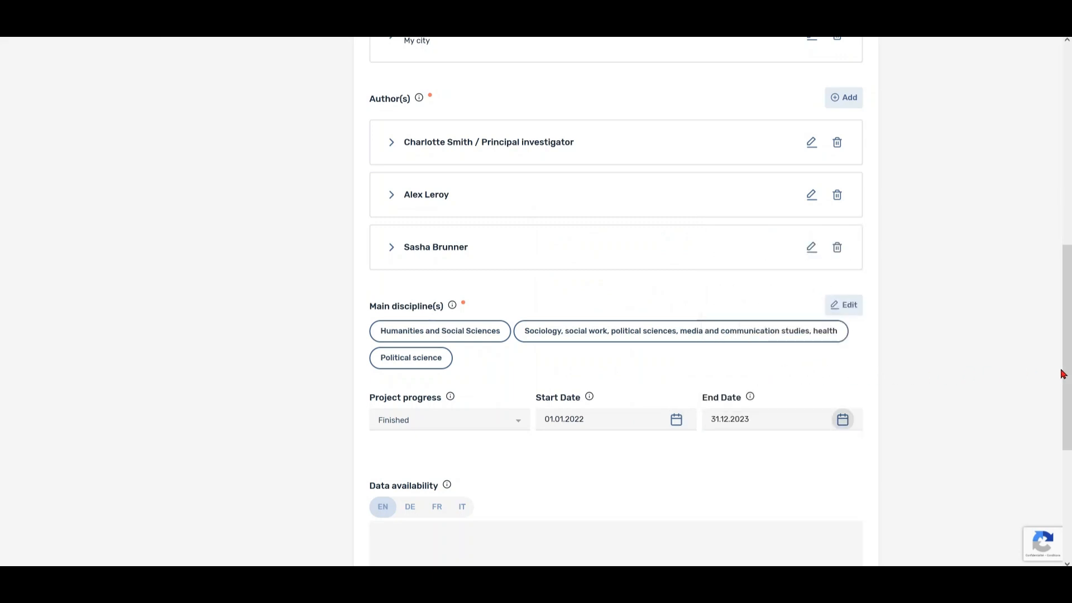
pyautogui.moveTo(1064, 374); pyautogui.dragTo(1064, 325)
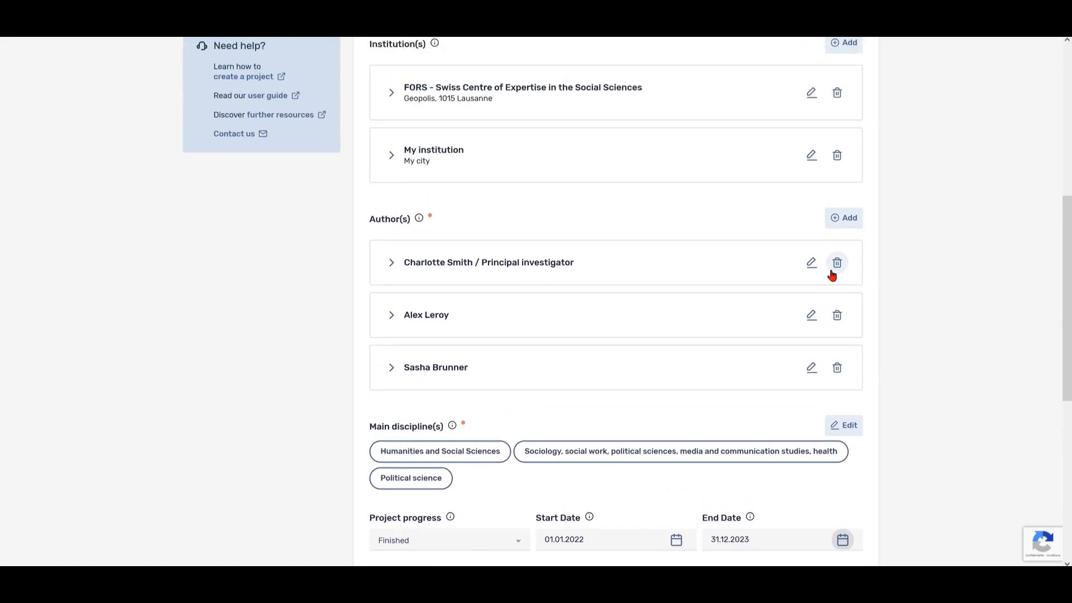
# Link the principal investigator to FORS, keeping Submit permission, and mark them as contact person.
pyautogui.click(811, 263)
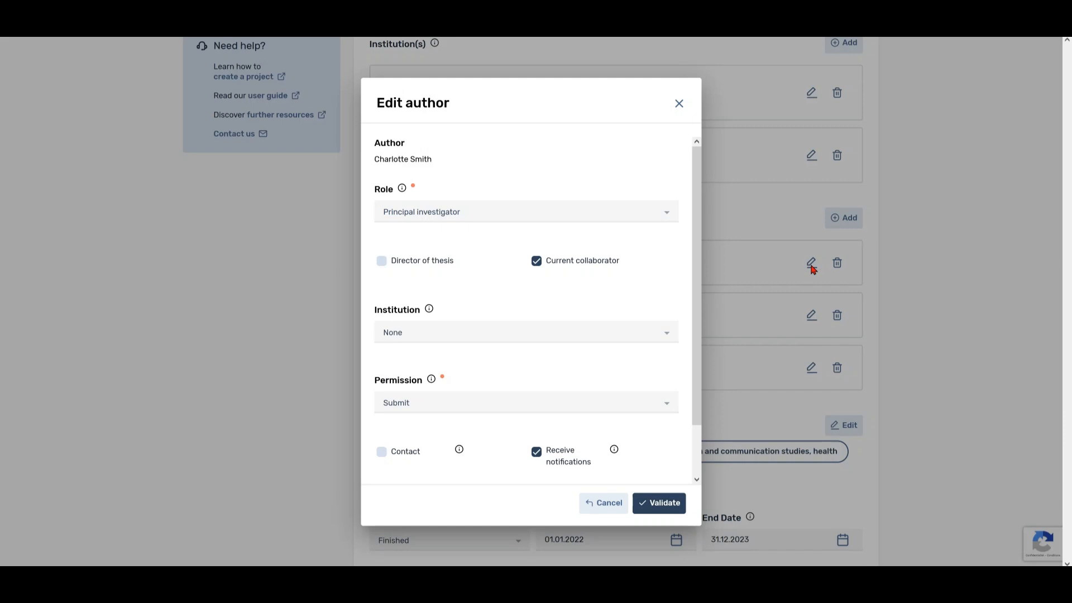
pyautogui.click(671, 224)
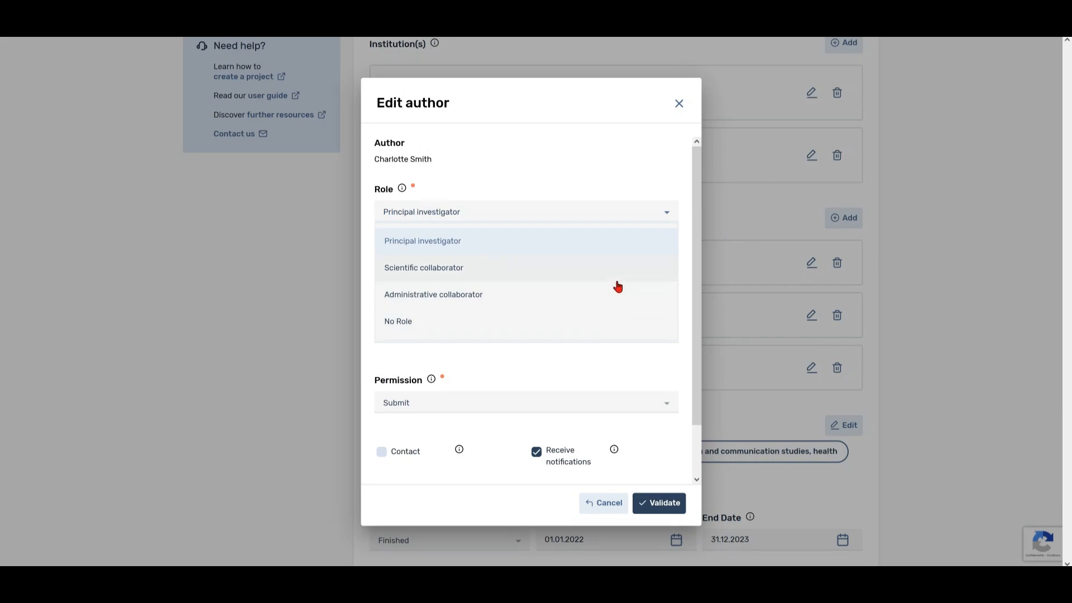
pyautogui.click(627, 247)
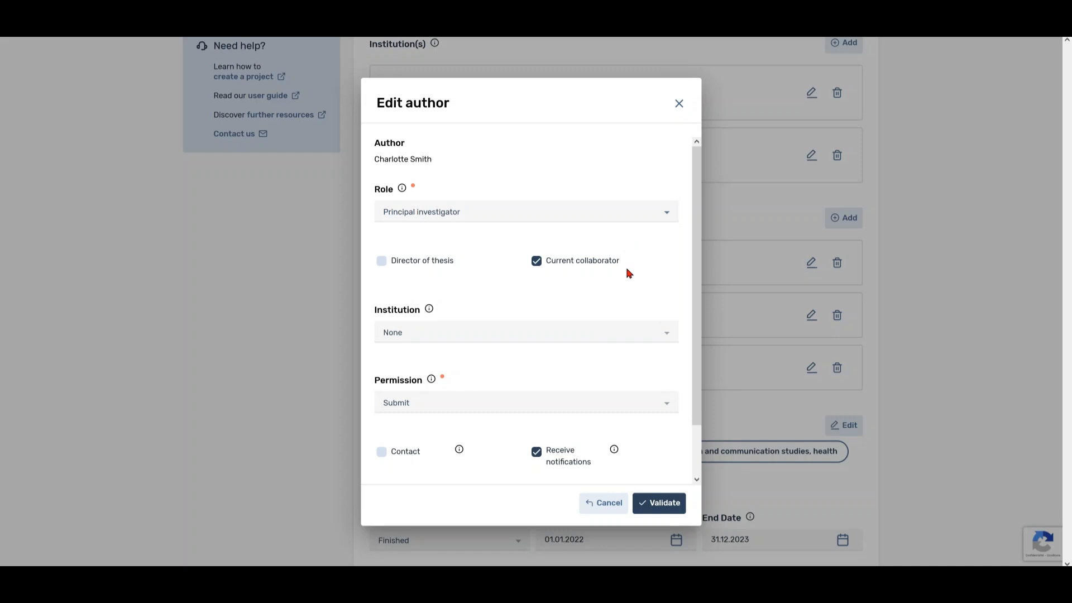
pyautogui.click(628, 334)
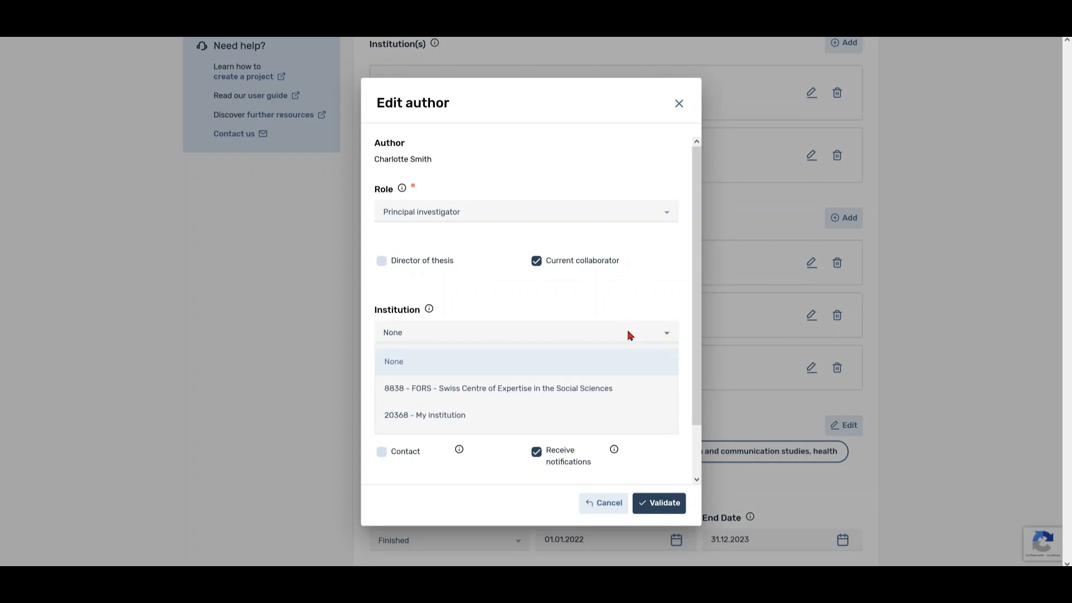
pyautogui.click(619, 393)
pyautogui.moveTo(698, 382); pyautogui.dragTo(692, 445)
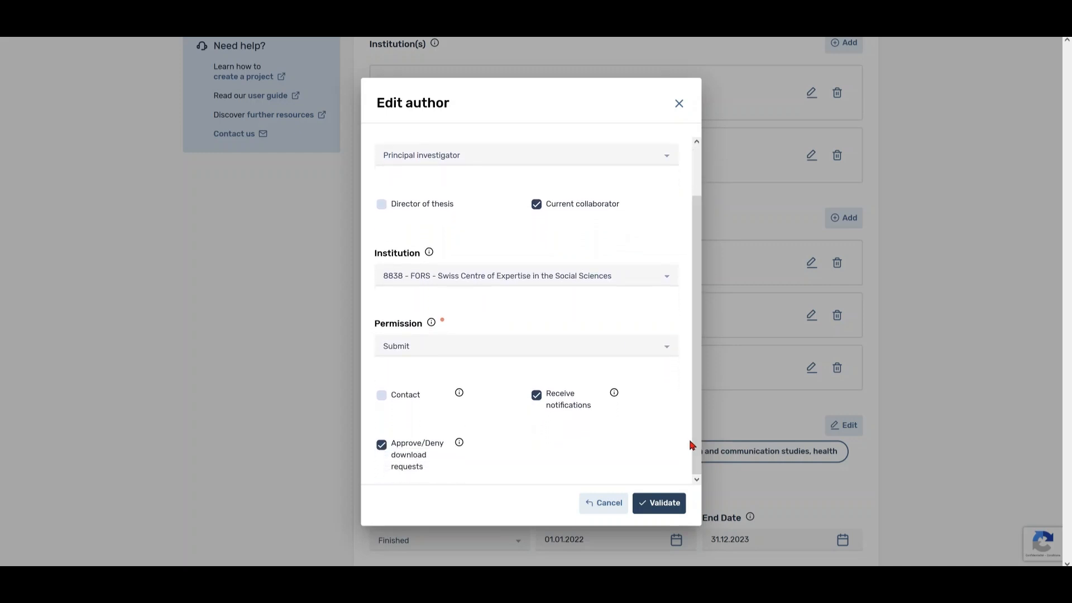
pyautogui.click(666, 347)
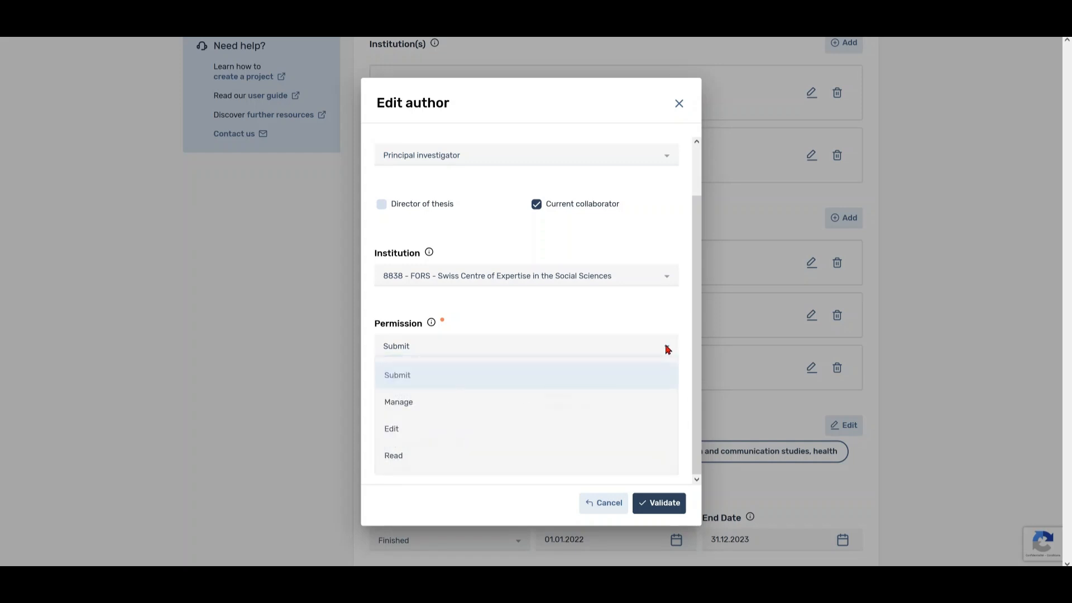
pyautogui.click(668, 348)
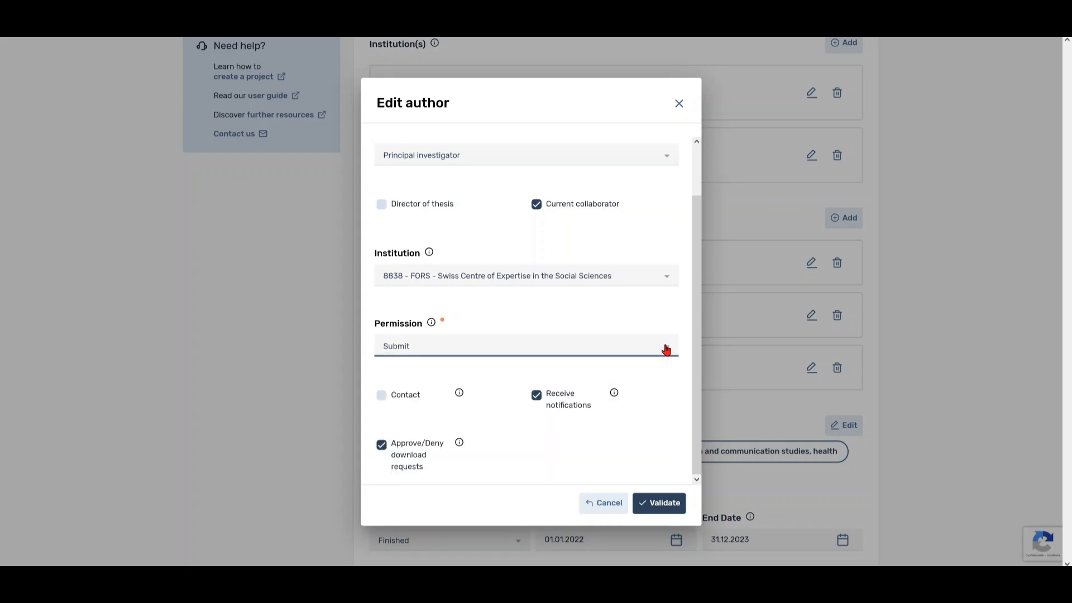
pyautogui.click(384, 398)
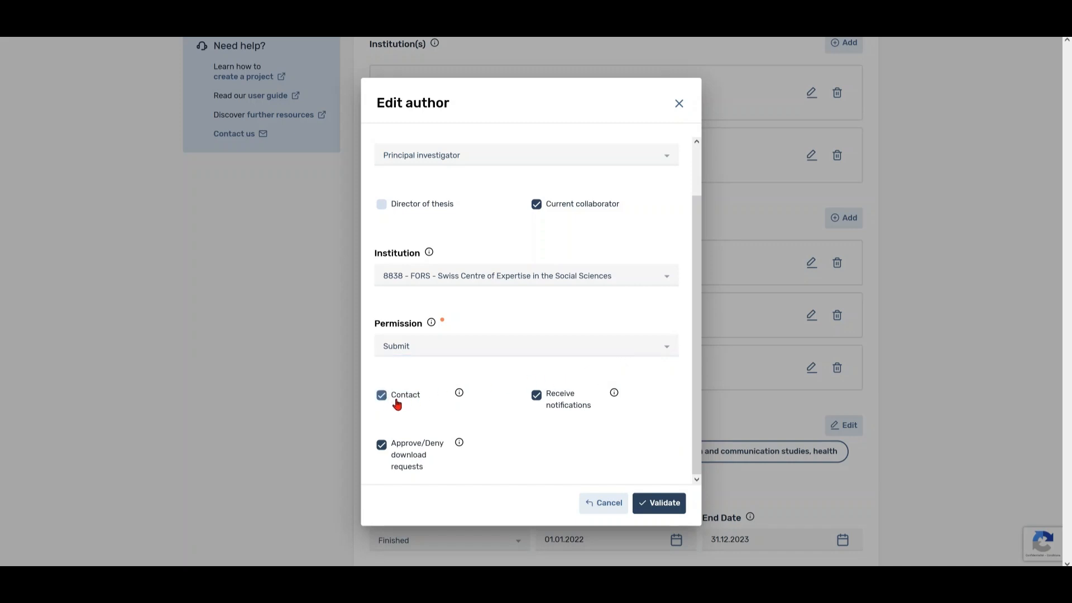
pyautogui.click(659, 503)
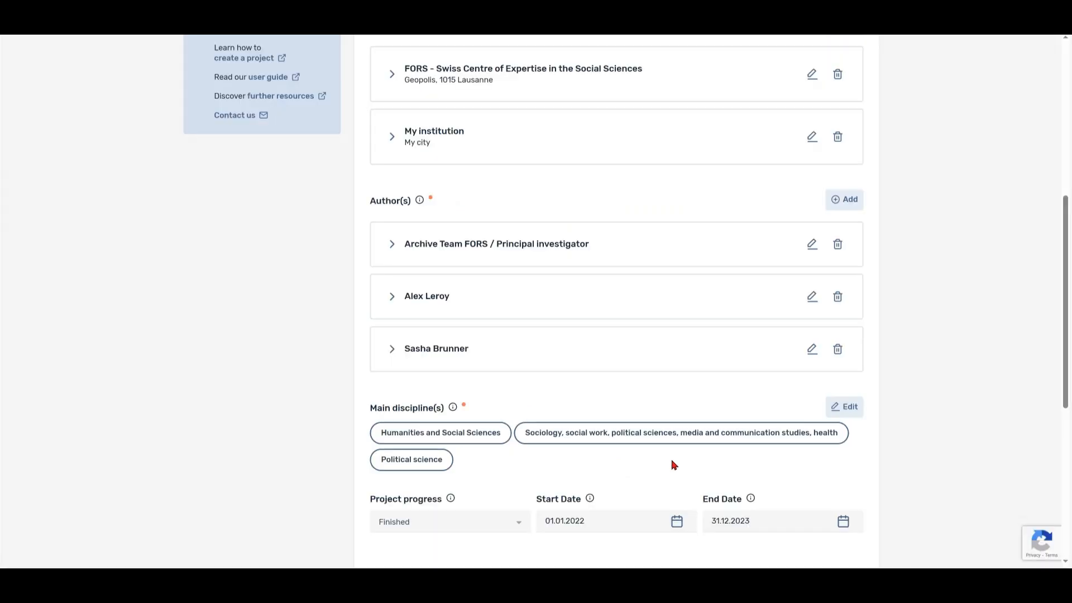
# Link the second author to 20368 - My institution with Manage permission and validate.
pyautogui.click(808, 299)
pyautogui.click(664, 332)
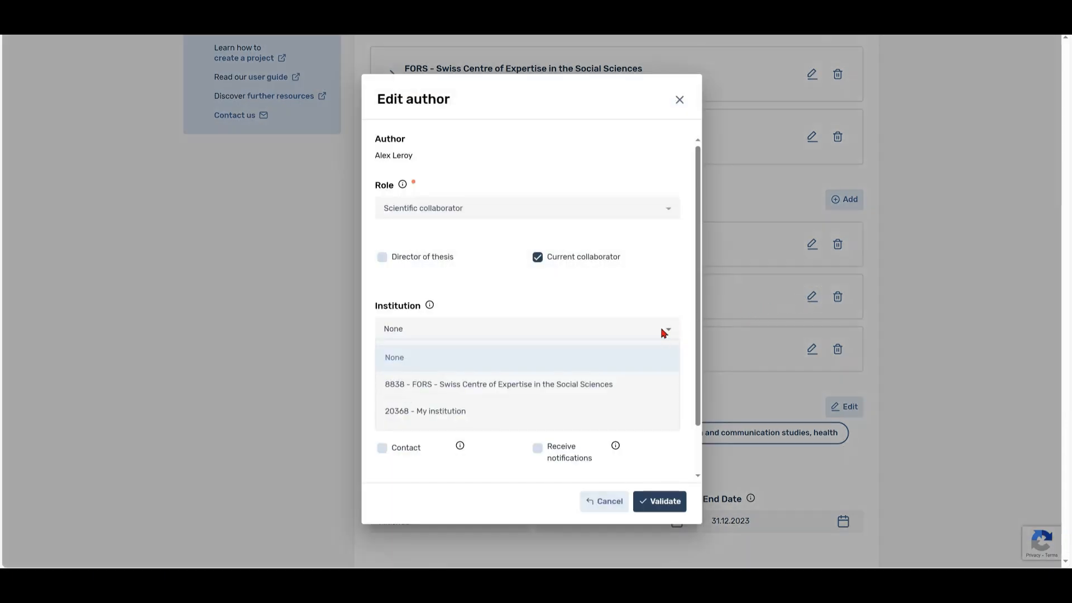
pyautogui.click(538, 411)
pyautogui.scroll(-1, 549, 382)
pyautogui.click(570, 353)
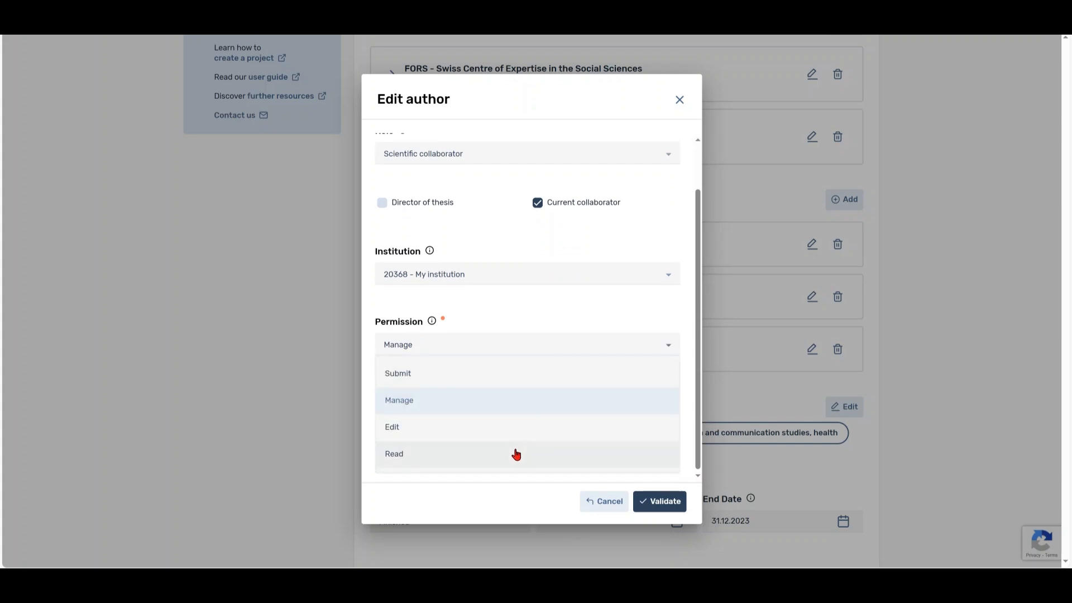
pyautogui.click(522, 407)
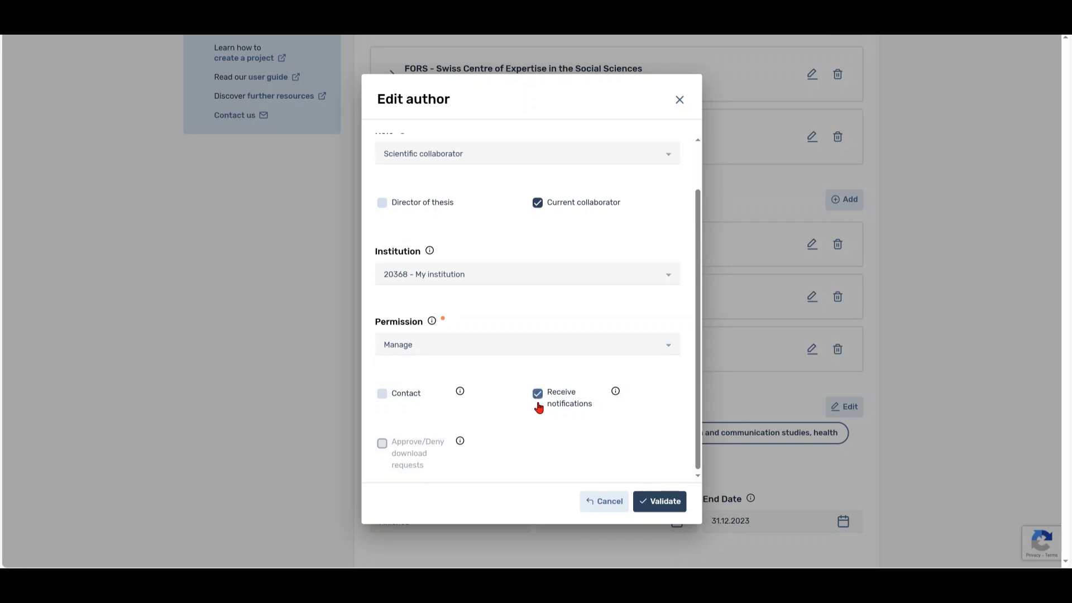
pyautogui.click(642, 500)
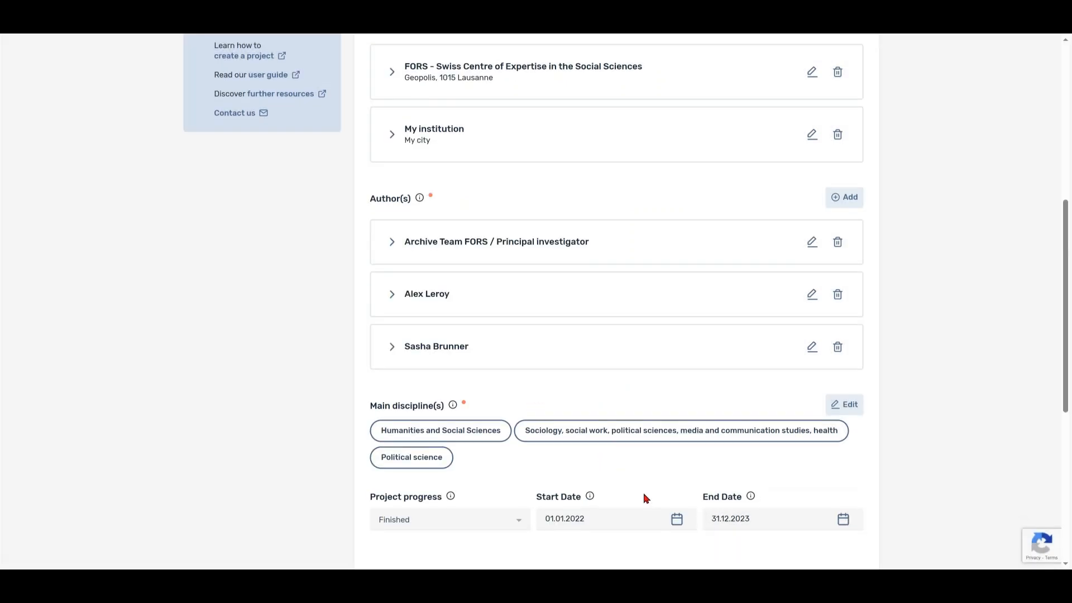
# Save the project overview edits and go to the General description section.
pyautogui.moveTo(1062, 413); pyautogui.dragTo(1069, 254)
pyautogui.click(859, 195)
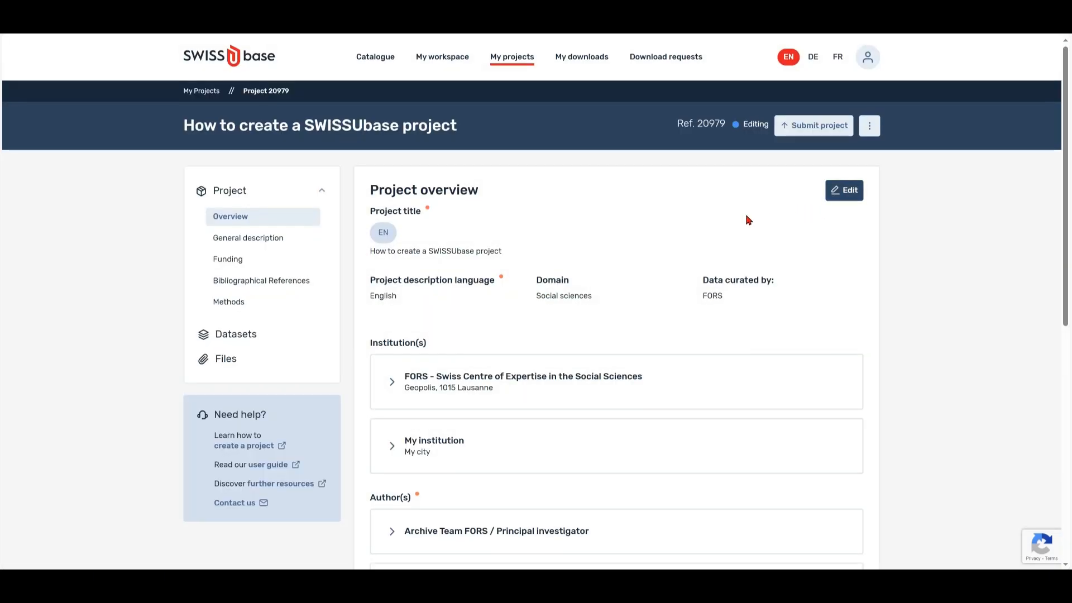
pyautogui.click(219, 247)
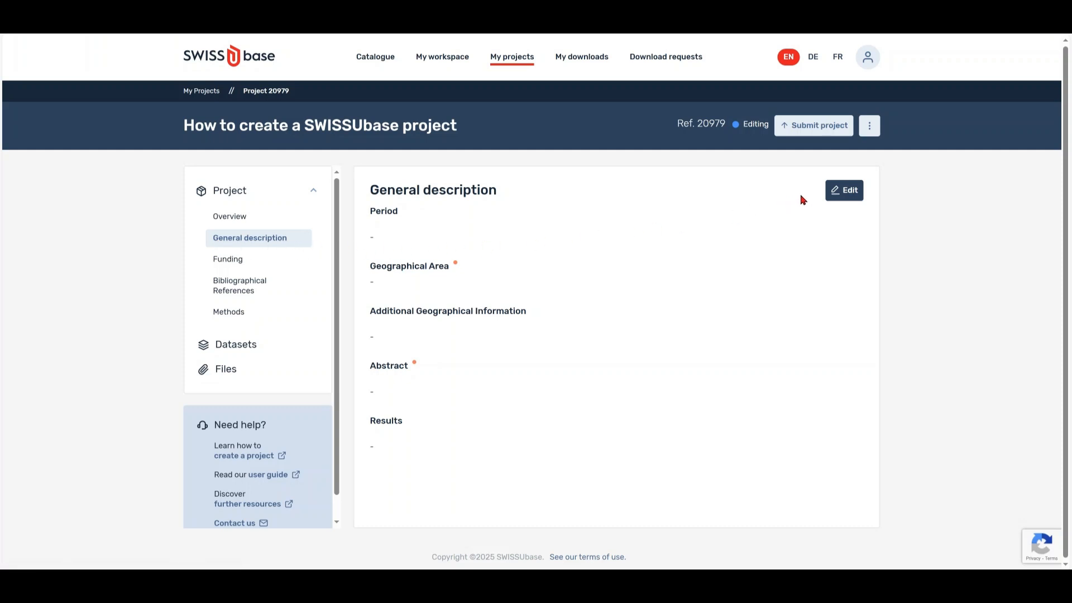
# Edit the general description and tick Europe, Western Europe and Switzerland as geographical areas.
pyautogui.click(844, 191)
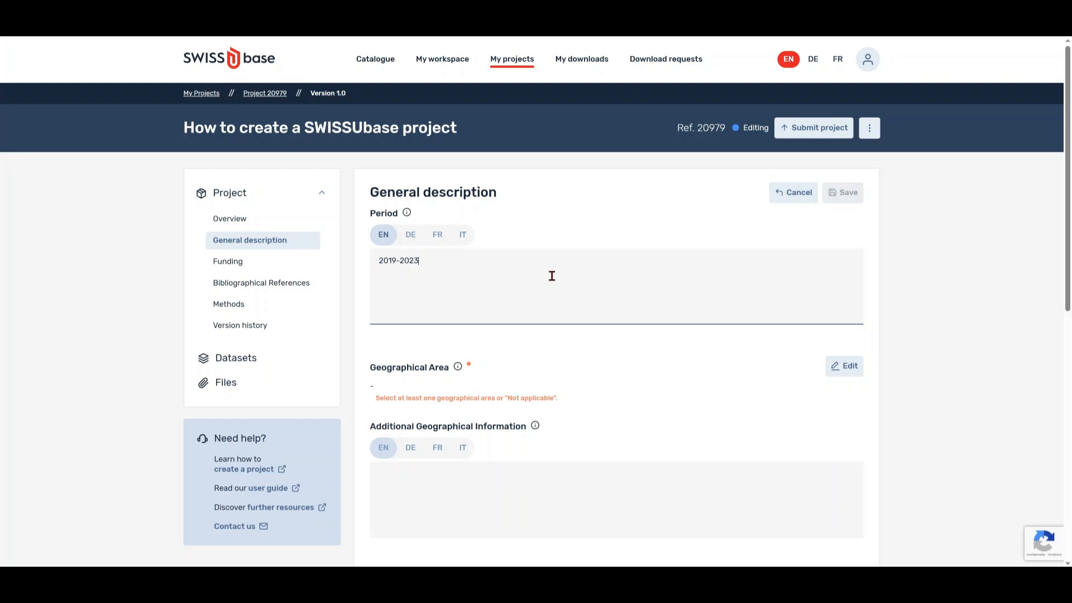
pyautogui.click(843, 373)
pyautogui.click(447, 215)
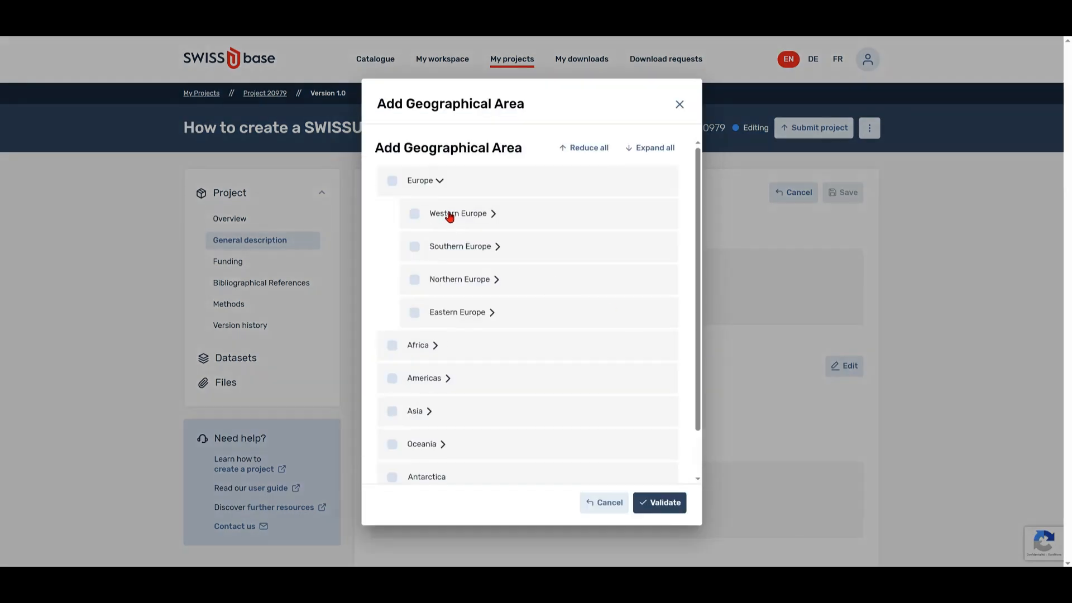
pyautogui.click(481, 224)
pyautogui.click(391, 180)
pyautogui.click(414, 213)
pyautogui.click(436, 246)
pyautogui.click(502, 247)
# Tick French-speaking Fribourg, Geneva and Vaud, validate, and paste a note about those cantons.
pyautogui.click(459, 312)
pyautogui.click(558, 312)
pyautogui.click(481, 345)
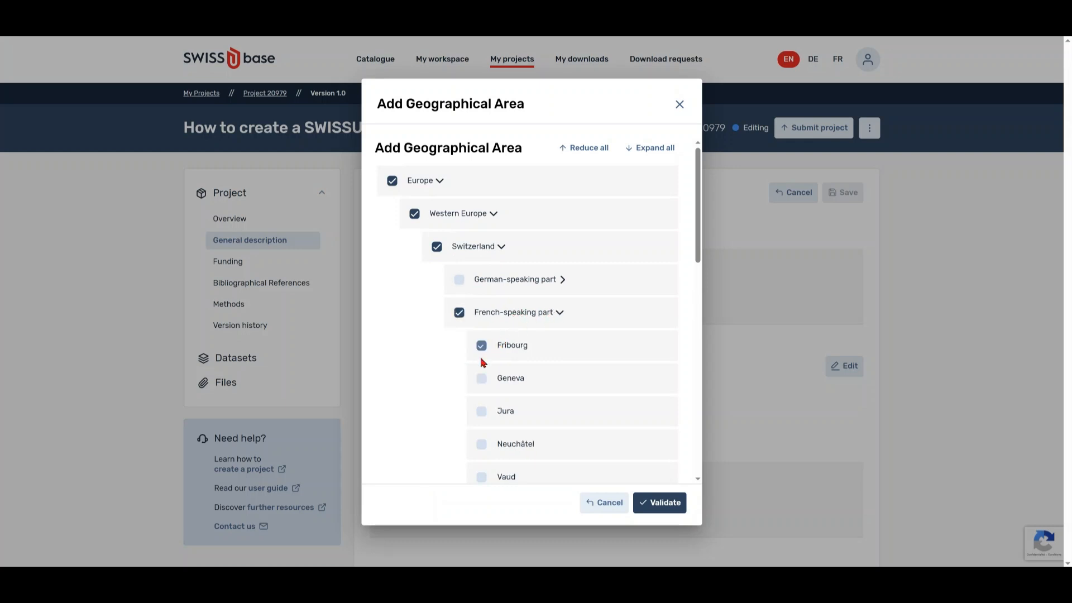
pyautogui.click(481, 378)
pyautogui.click(481, 477)
pyautogui.click(640, 501)
pyautogui.click(419, 497)
pyautogui.write('The project was carried out in several archives across the cantons of Vaud, Fribourg, and Geneva, focusing on key historical and cultural preservation sites.')
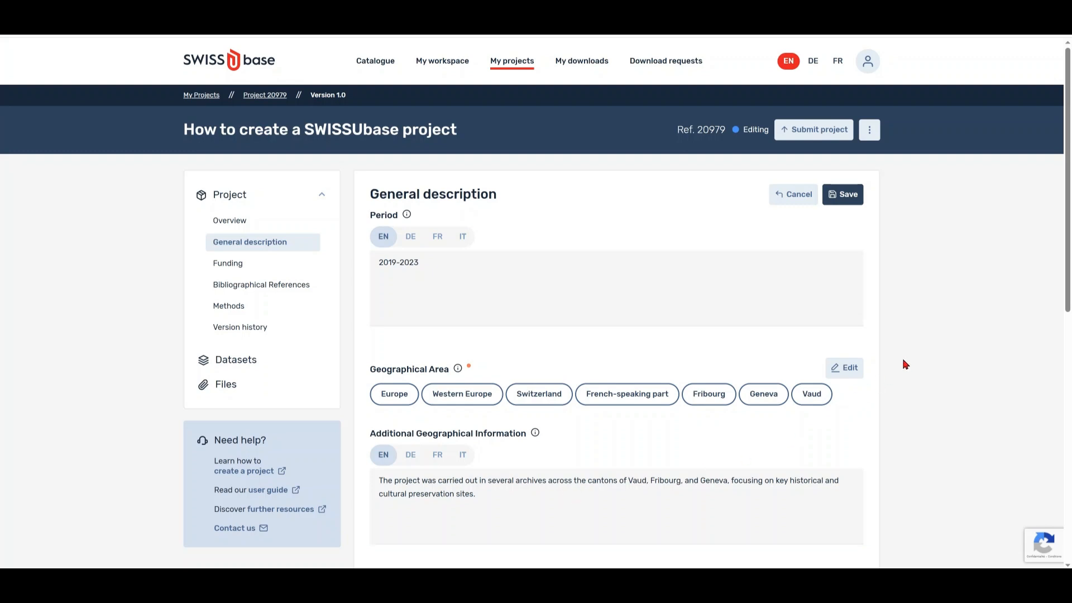
# Paste the English abstract and results texts into the general description.
pyautogui.moveTo(1068, 276); pyautogui.dragTo(1068, 436)
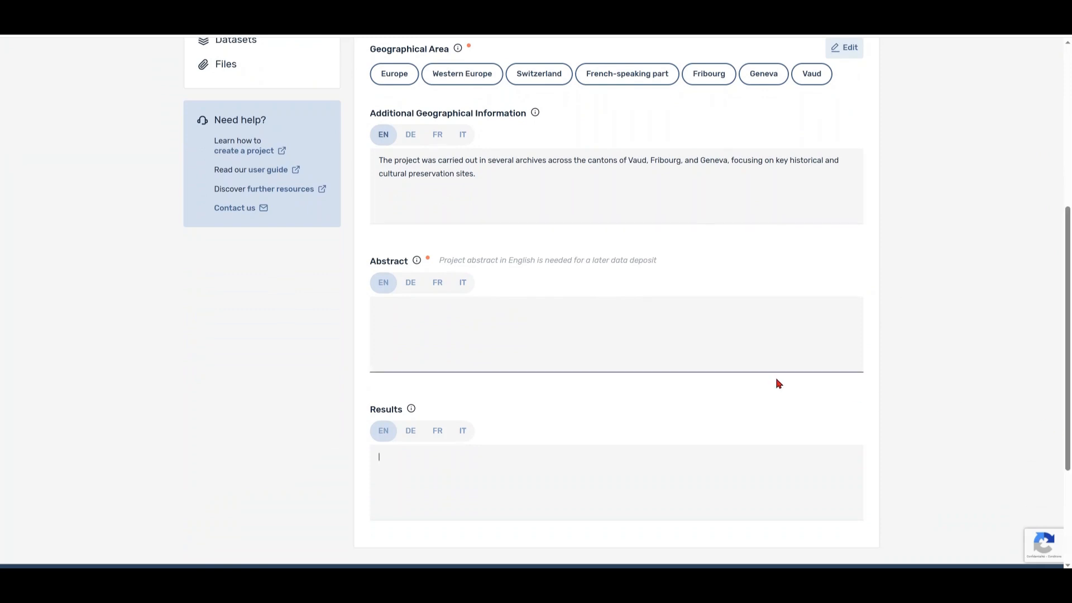
pyautogui.click(398, 321)
pyautogui.write('SWISSUbase is a powerful research data platform designed for managing, storing, and sharing scientific datasets in Switzerland. This guide provides a step-by-step approach to creating a SWISSUbase project, covering essential aspects such as data structuring, metadata documentation, access control, and long-term preservation.')
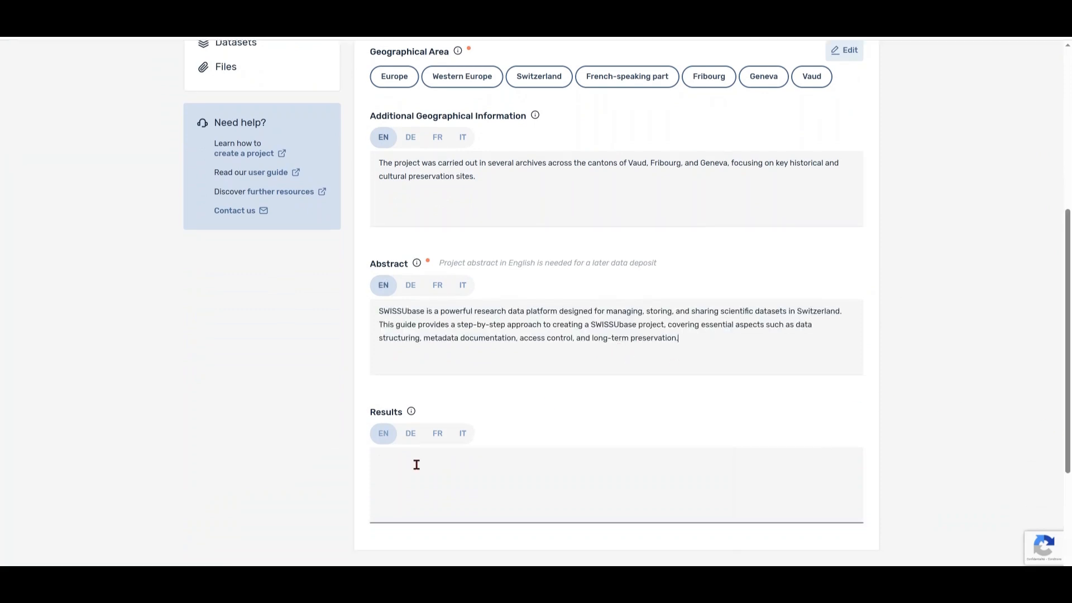
pyautogui.write('Publishing research data on SWISSUbase enhances data accessibility, preservation, and scholarly impact. This report presents the key results of a project successfully published on the platform, including increased data visibility, improved metadata standardization, and greater compliance with open science principles.')
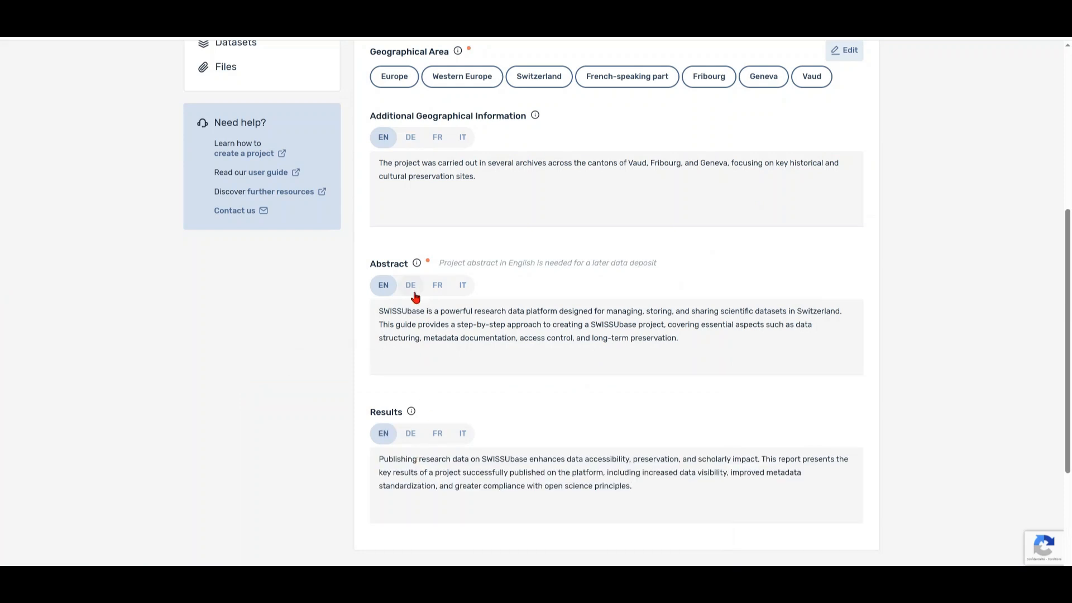
# Review the German, French and Italian abstract versions, then save the general description.
pyautogui.click(412, 293)
pyautogui.click(437, 293)
pyautogui.click(462, 292)
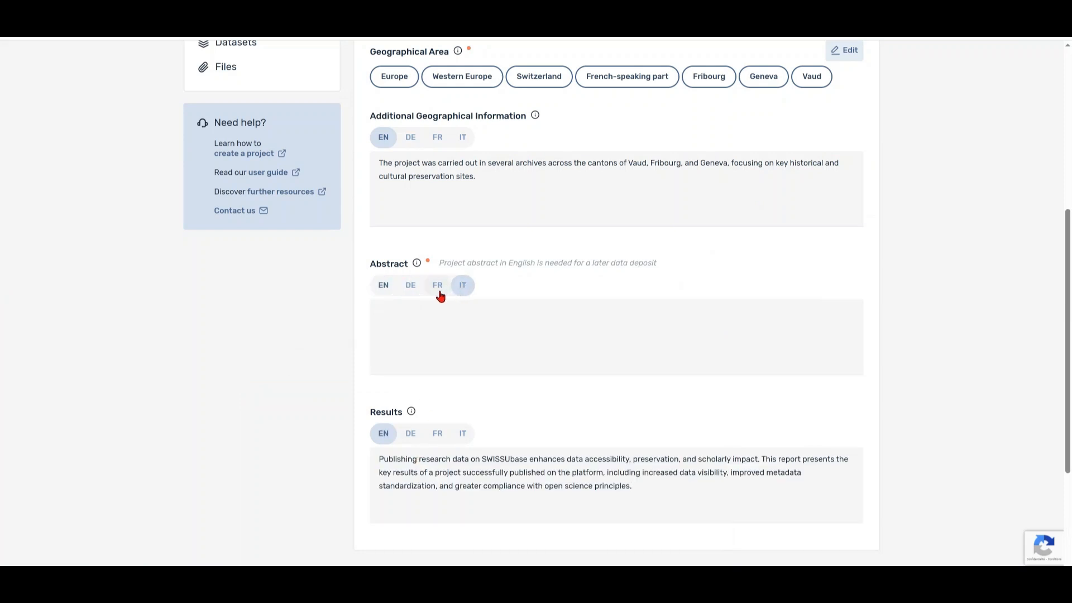
pyautogui.click(390, 294)
pyautogui.moveTo(1063, 399); pyautogui.dragTo(1067, 237)
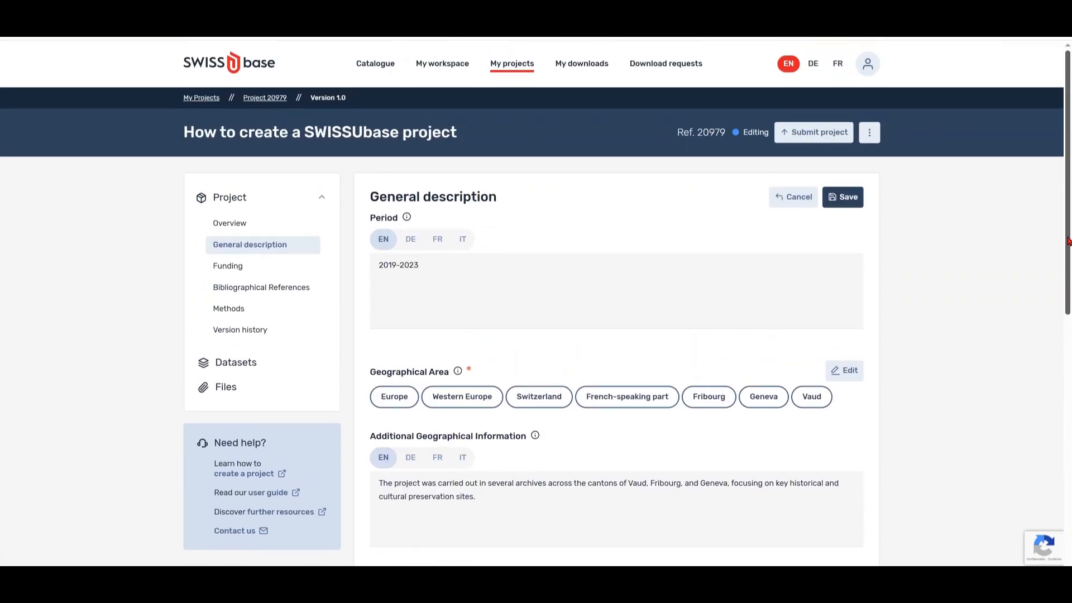
pyautogui.click(843, 197)
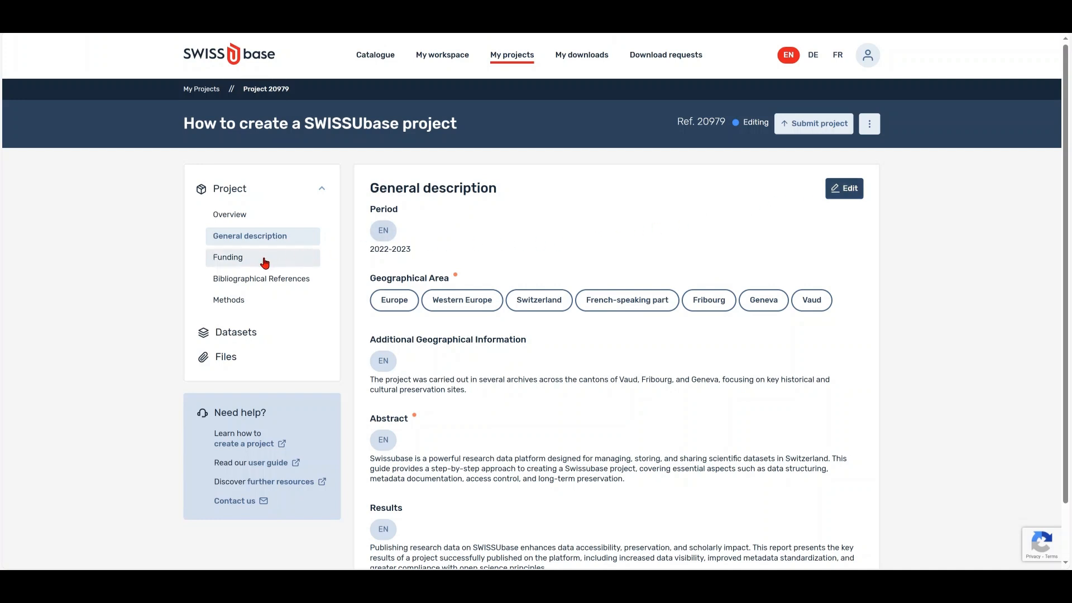
# Edit Funding and add the project type Research of the indicated institution(s).
pyautogui.click(231, 263)
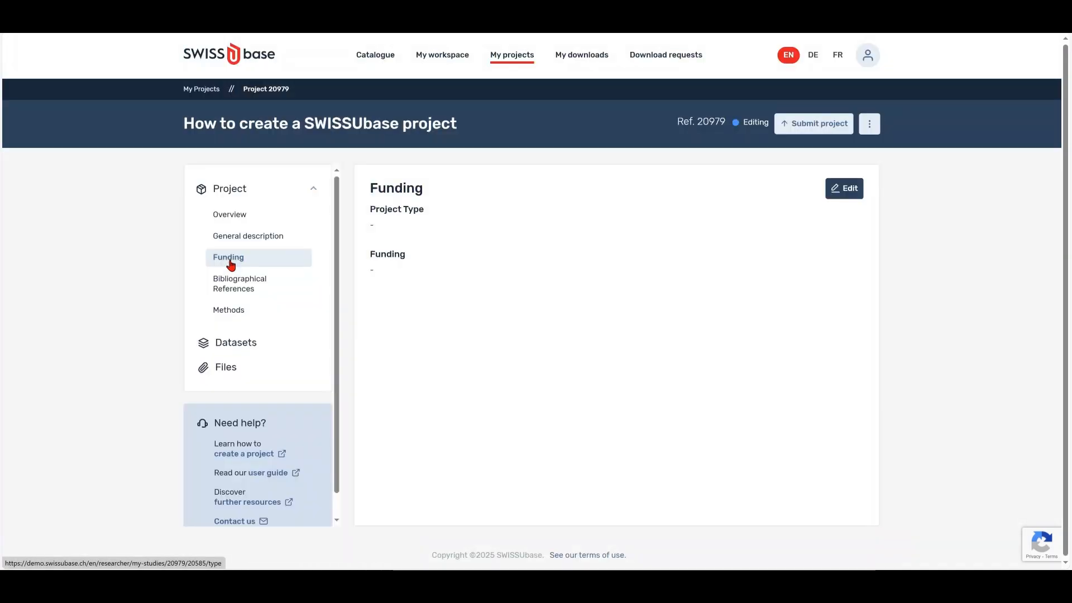
pyautogui.click(843, 188)
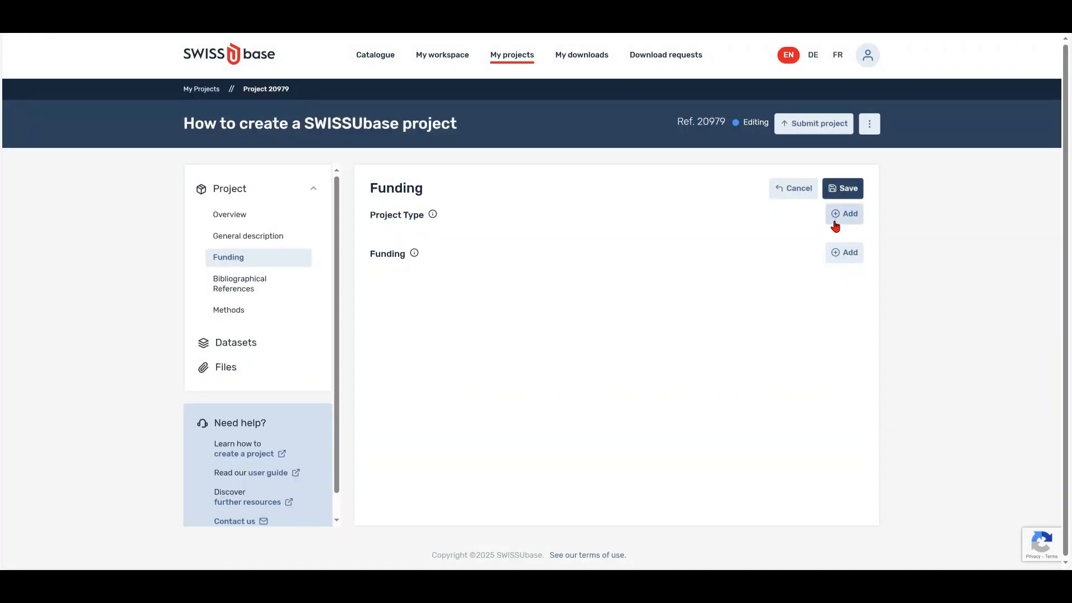
pyautogui.click(835, 223)
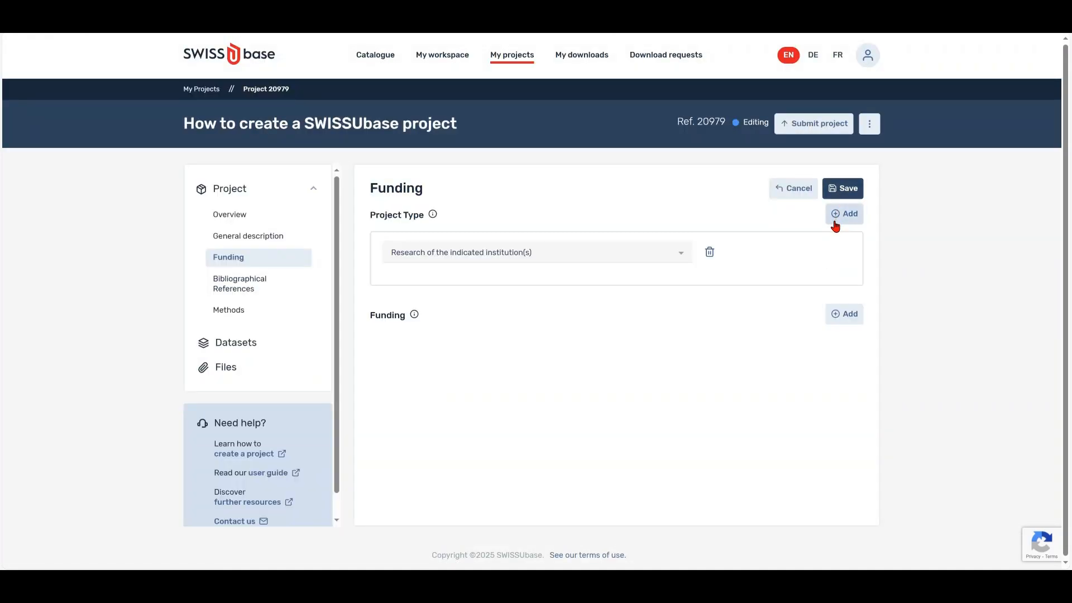
pyautogui.click(672, 255)
pyautogui.moveTo(689, 290)
pyautogui.mouseDown()
pyautogui.moveTo(689, 340)
pyautogui.moveTo(695, 286)
pyautogui.mouseUp()
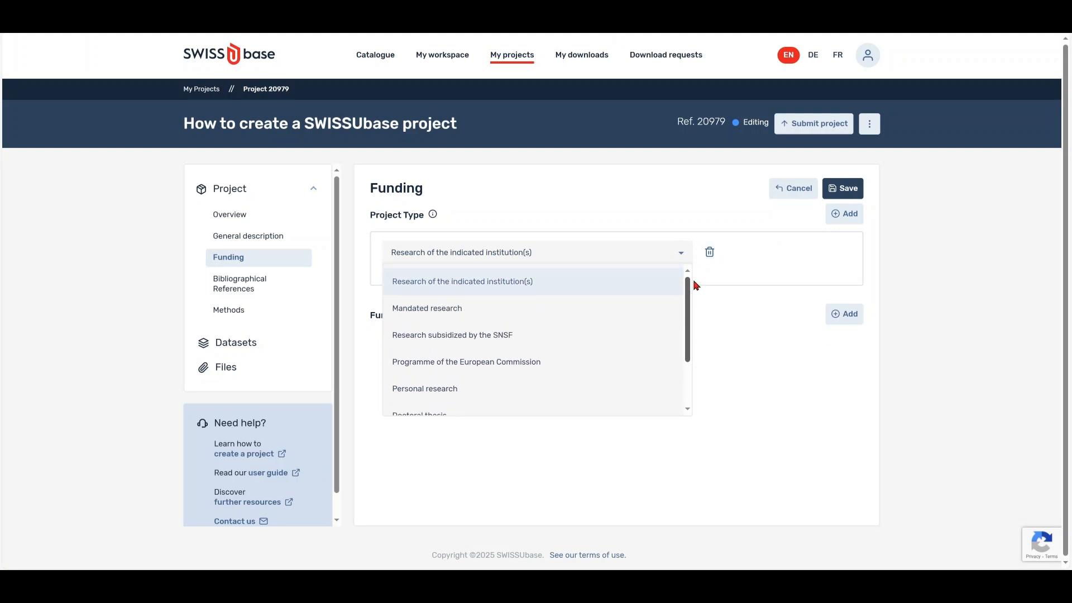
pyautogui.click(578, 282)
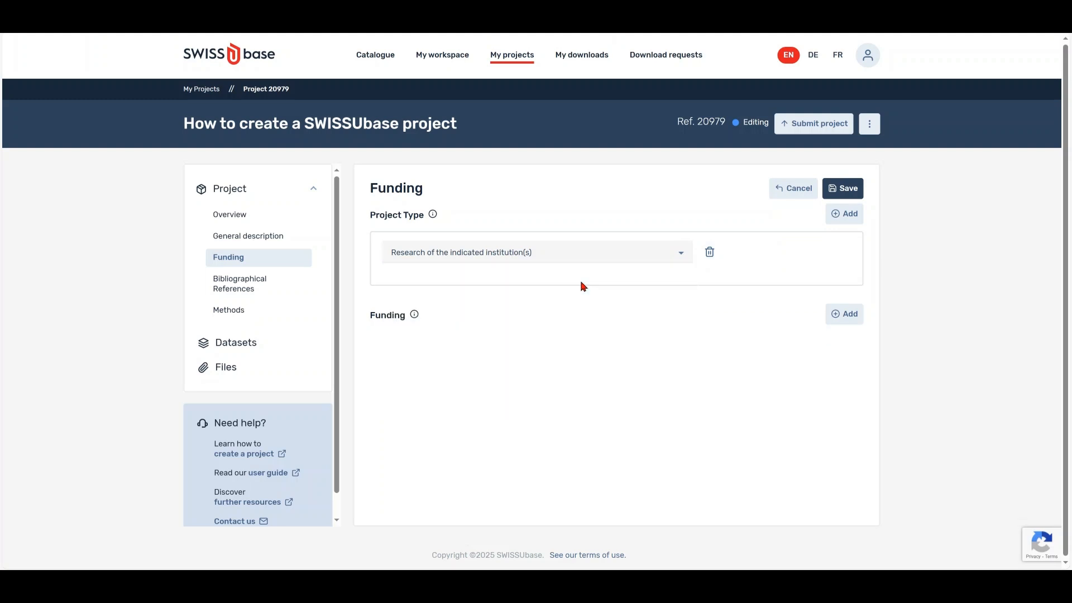
# Add Indicated institution as the funding source and save the funding details.
pyautogui.click(844, 313)
pyautogui.click(665, 356)
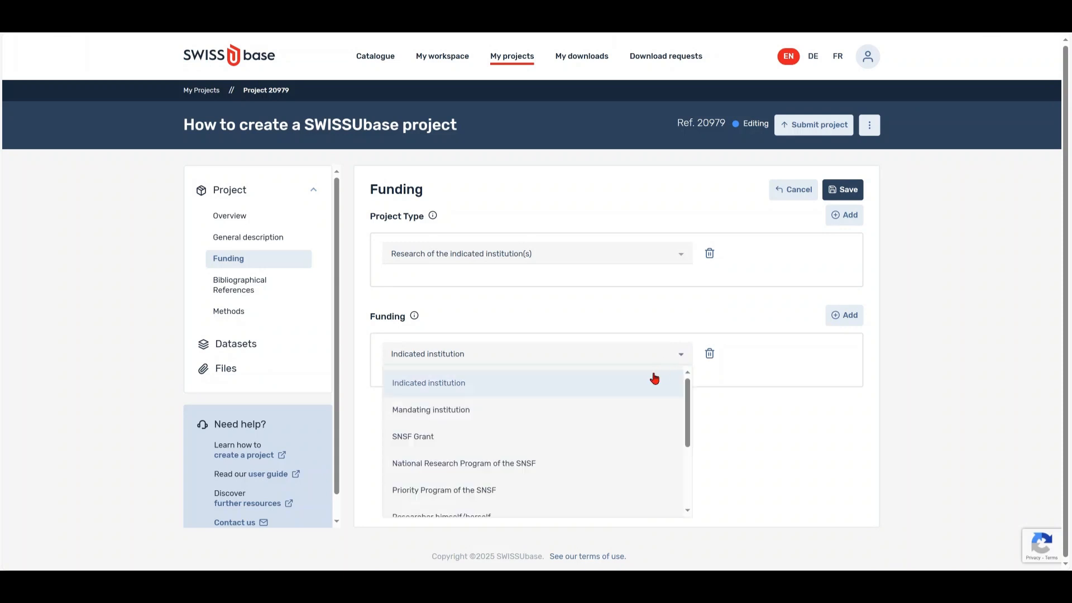
pyautogui.moveTo(688, 409)
pyautogui.mouseDown()
pyautogui.moveTo(689, 472)
pyautogui.moveTo(691, 396)
pyautogui.mouseUp()
pyautogui.click(588, 381)
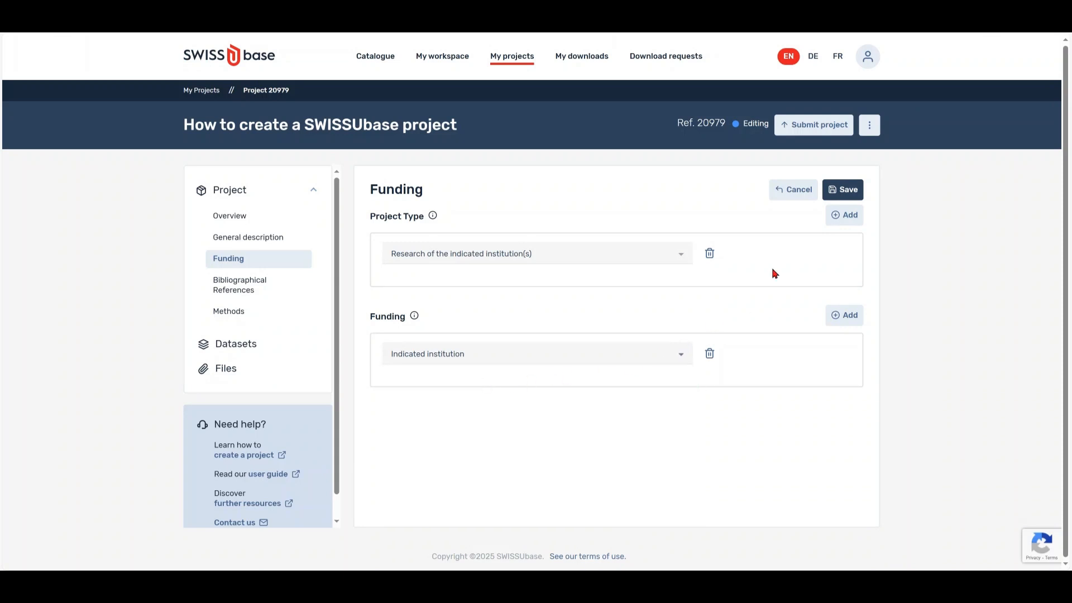
pyautogui.click(838, 190)
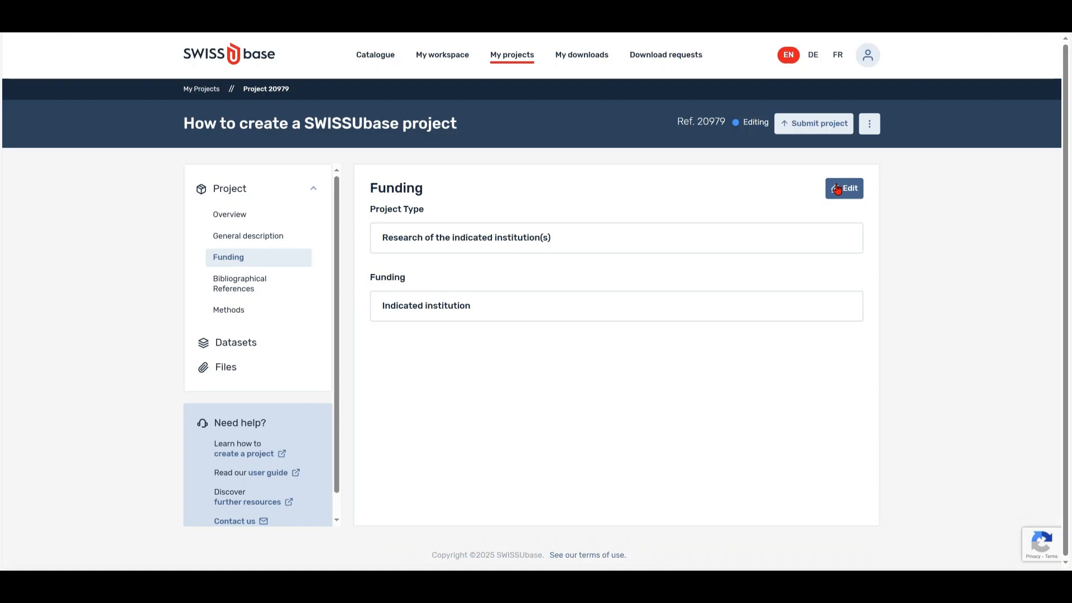
# Open the project's empty Bibliographical References page from the sidebar.
pyautogui.click(286, 302)
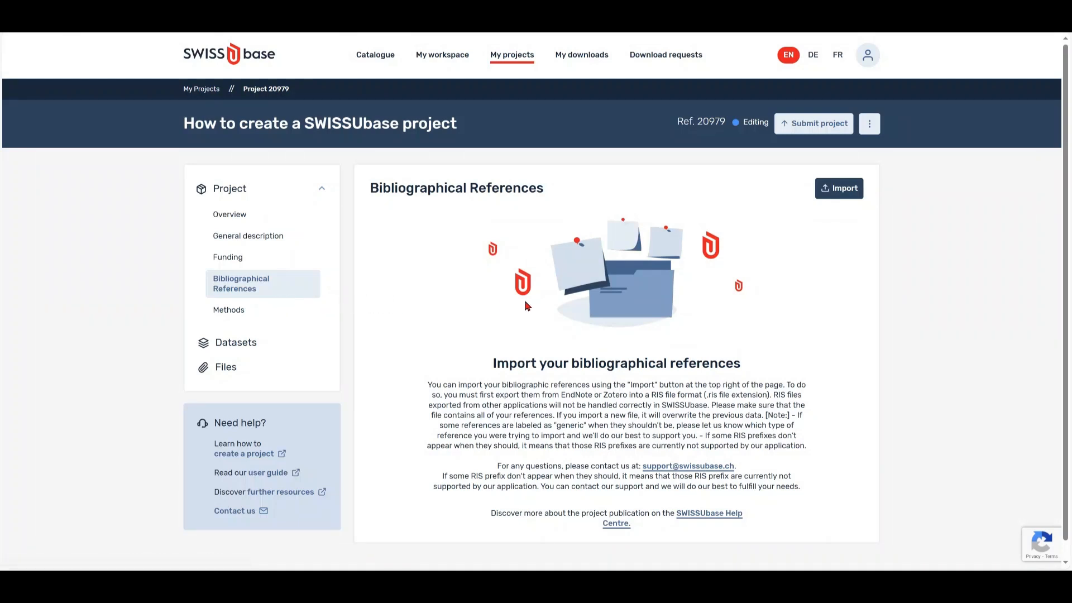
# Import How_to_create_a_swissubase_project.ris and save its book, journal article and report references.
pyautogui.click(841, 192)
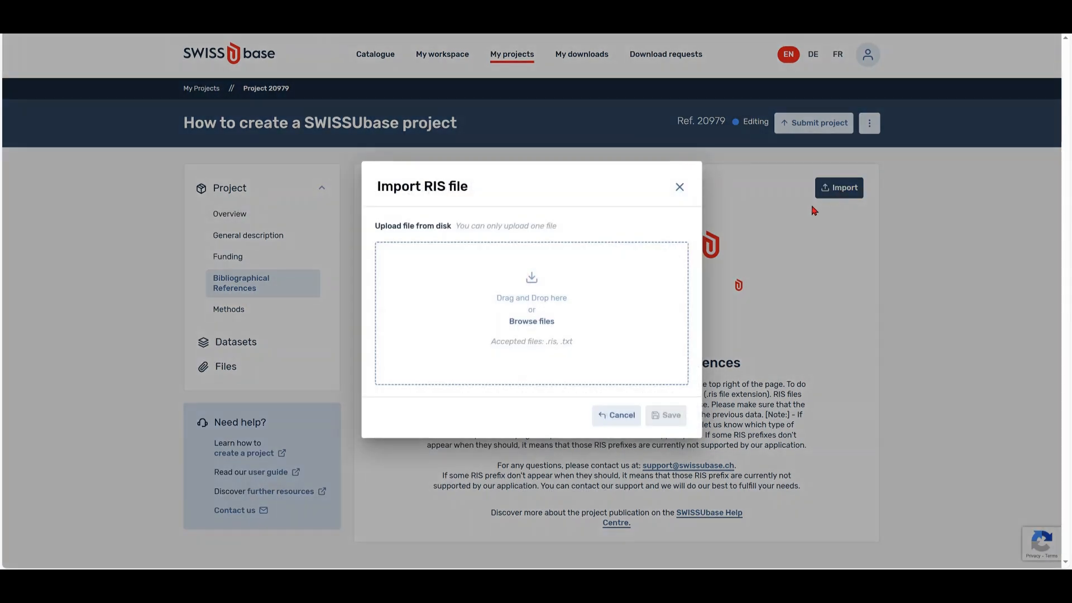
pyautogui.click(539, 302)
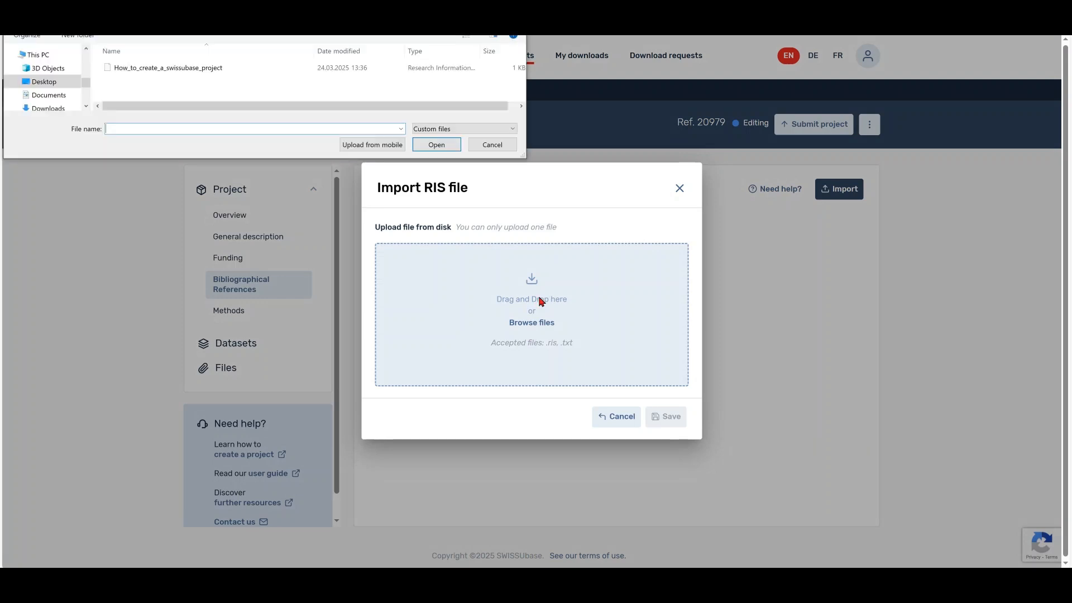
pyautogui.moveTo(226, 68); pyautogui.dragTo(515, 315)
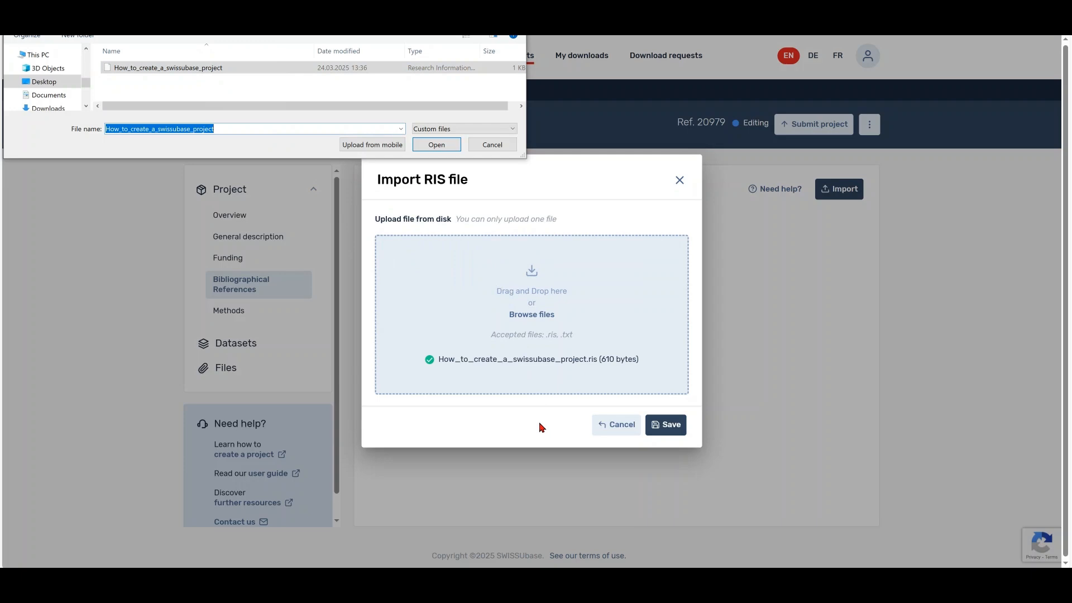
pyautogui.press('Escape')
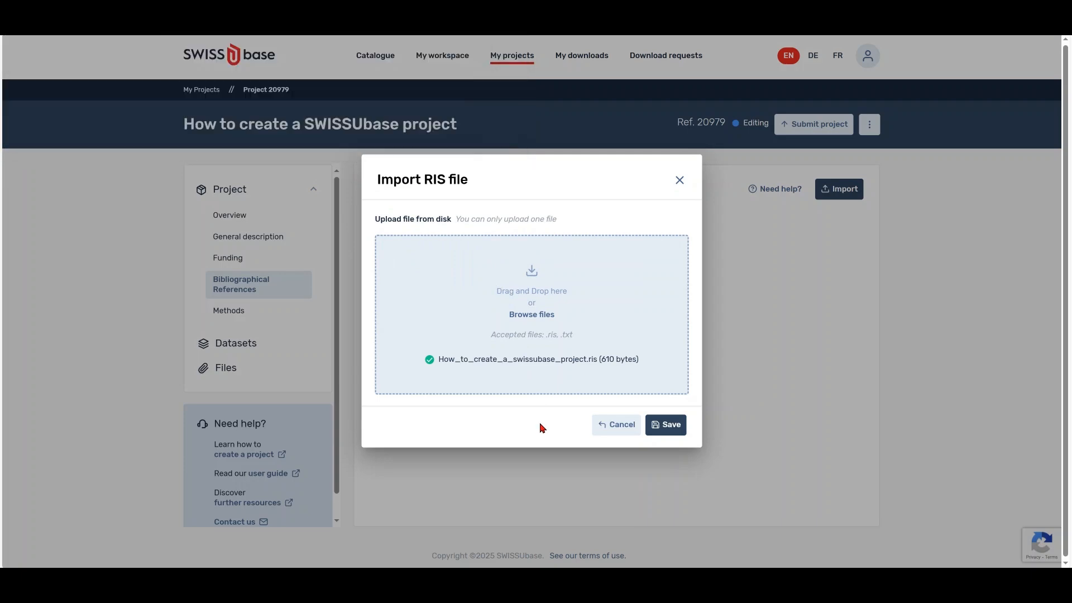
pyautogui.click(672, 426)
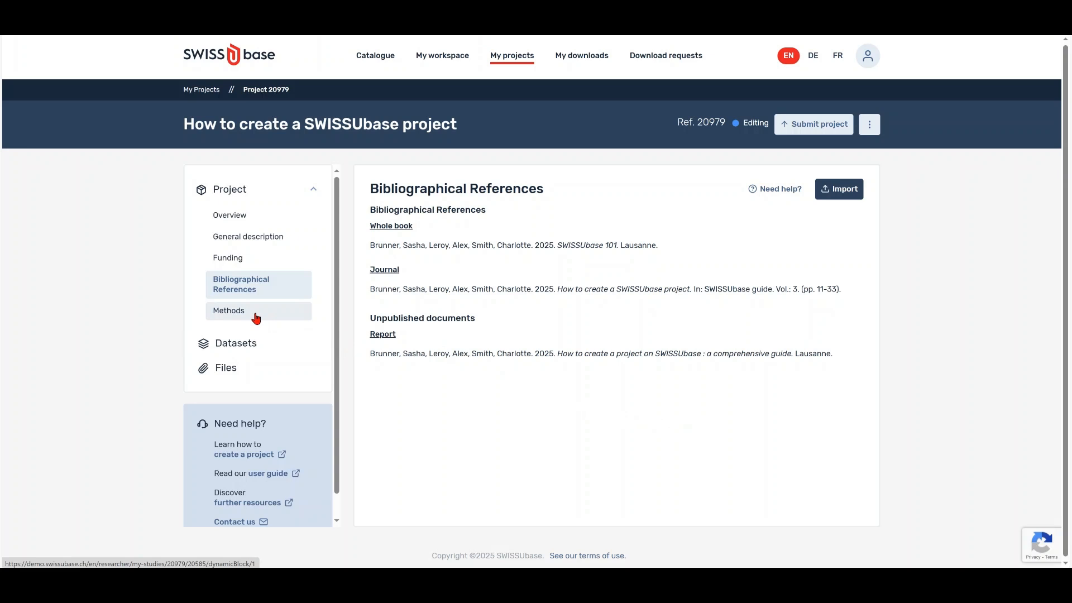
pyautogui.click(223, 311)
# Paste the English structured-online-surveys method description and add an empty method instrument entry.
pyautogui.click(841, 202)
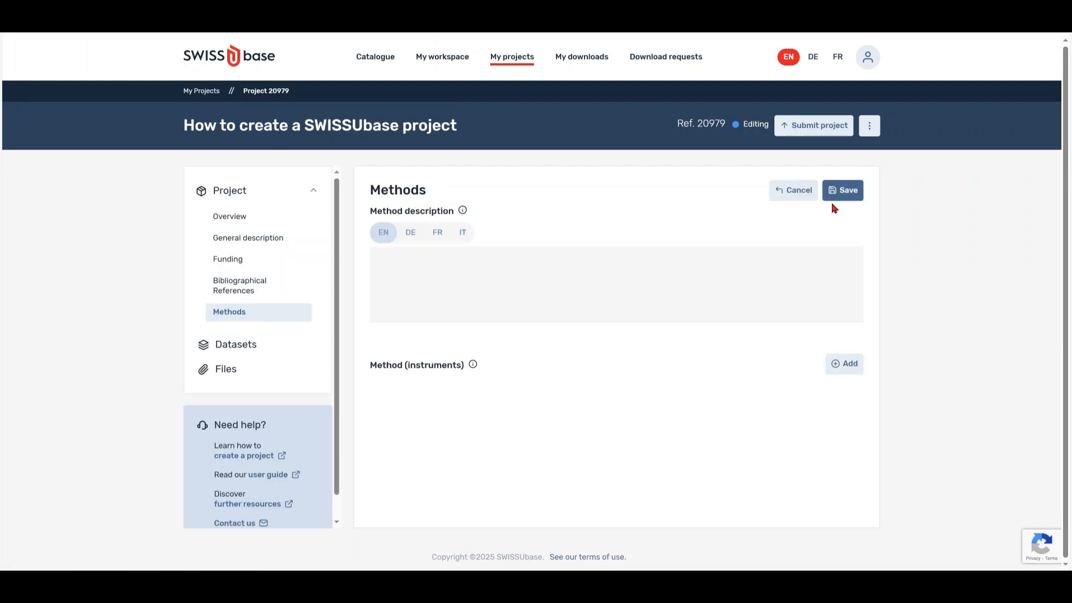
pyautogui.write('The data collection was conducted through structured online surveys, utilizing a standardized questionnaire designed to capture detailed responses on institutional practices and perspectives. The survey was delivered electronically to ensure efficient data gathering and accessibility for participants.')
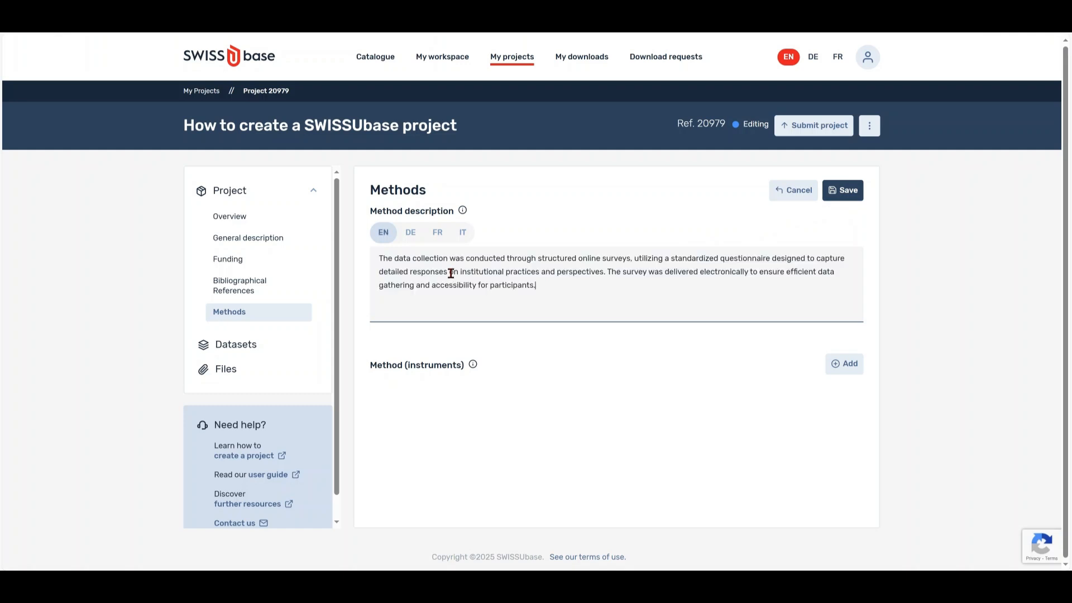
pyautogui.click(416, 243)
pyautogui.click(438, 242)
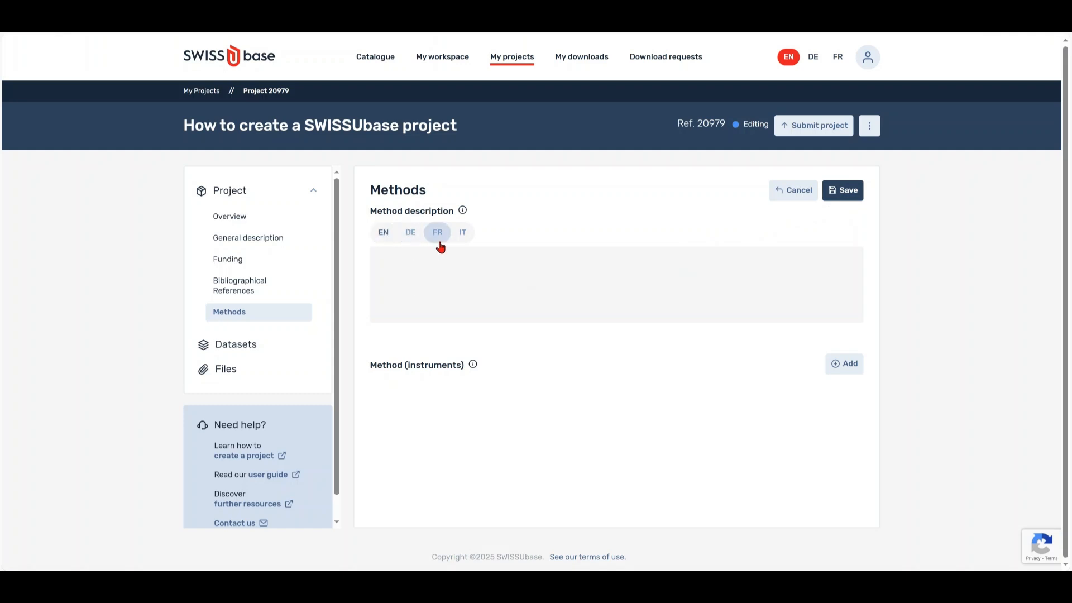
pyautogui.click(463, 243)
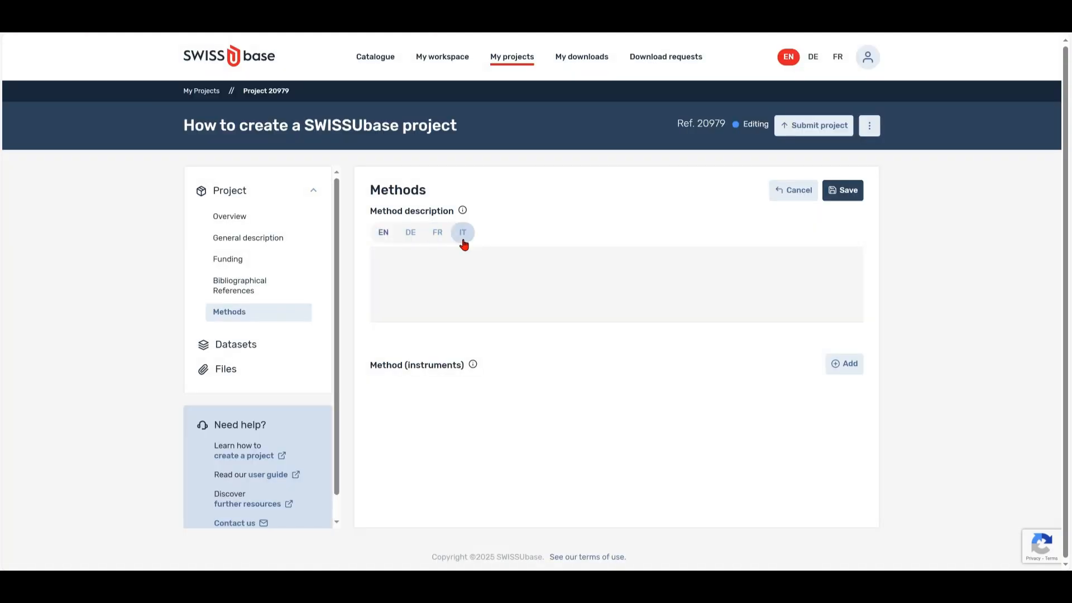
pyautogui.click(385, 243)
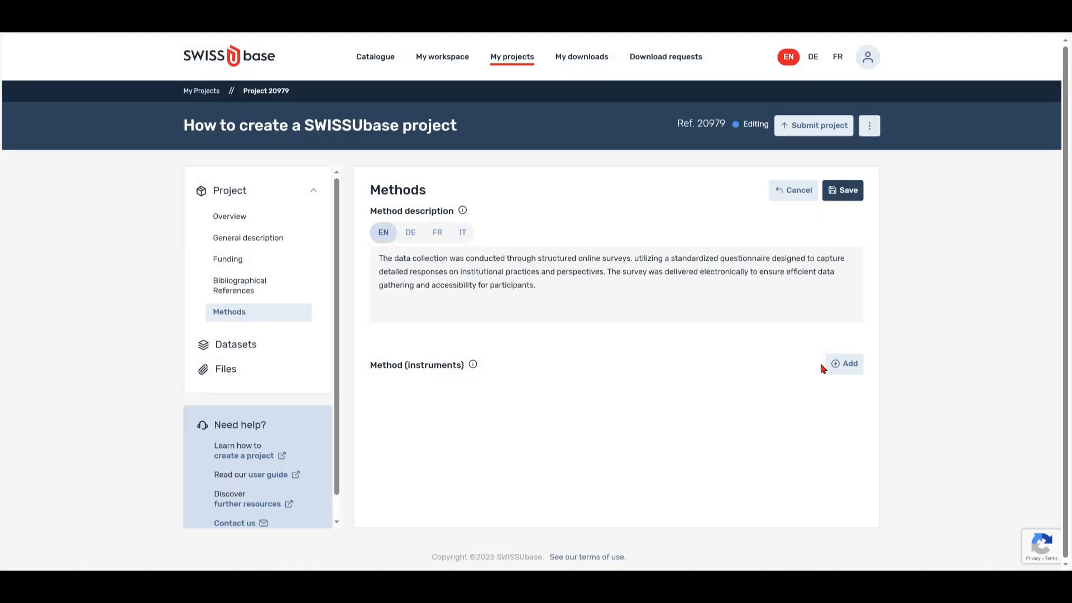
pyautogui.click(838, 365)
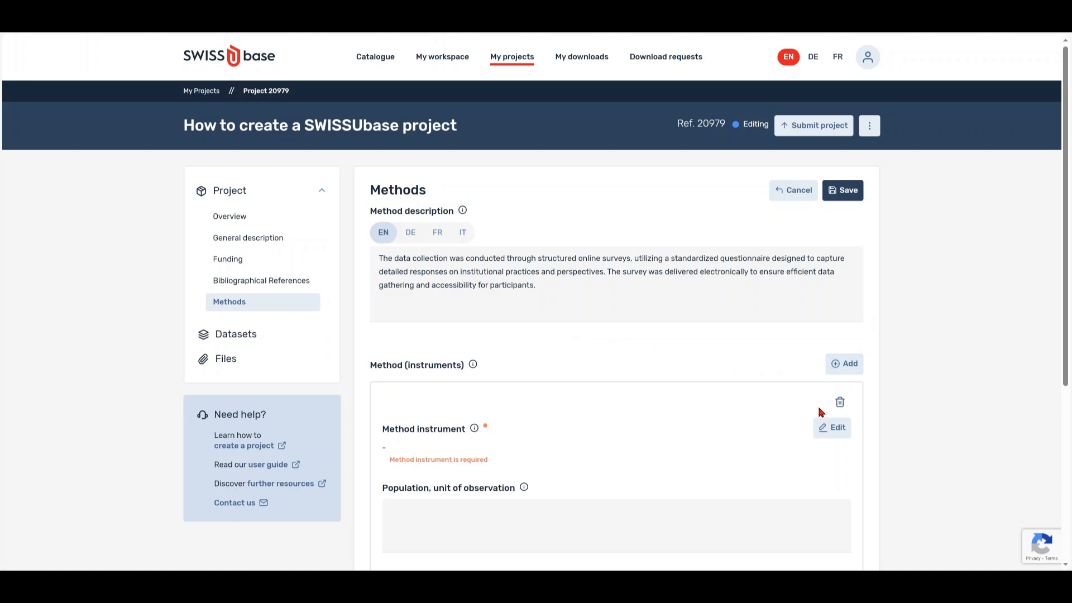
# Choose Standardised interviews - by mail as the method instrument.
pyautogui.click(830, 428)
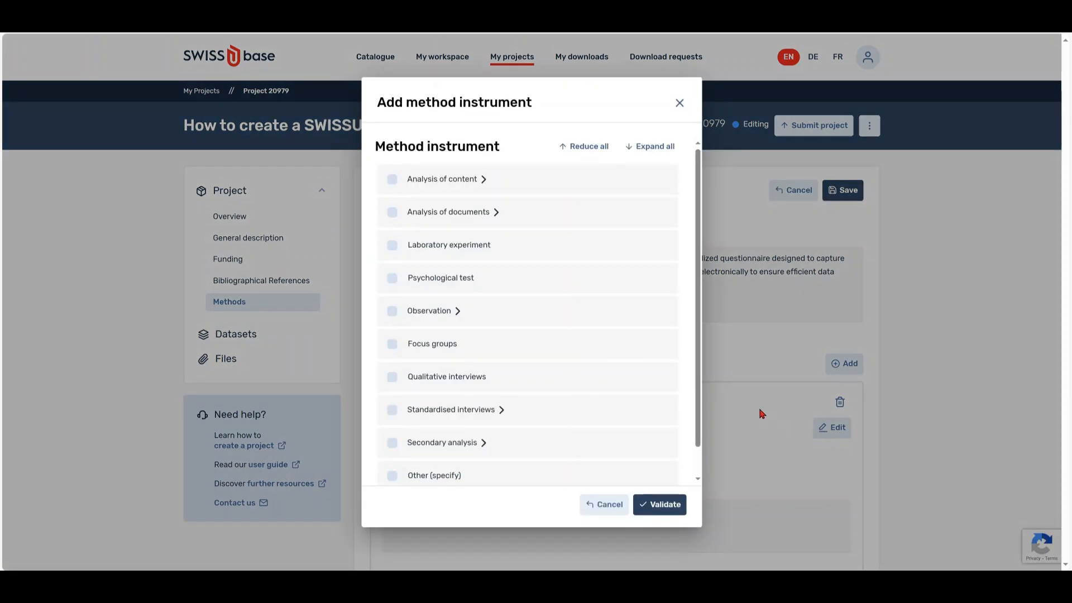
pyautogui.click(468, 183)
pyautogui.click(414, 210)
pyautogui.scroll(-2, 694, 311)
pyautogui.click(498, 401)
pyautogui.scroll(-1, 689, 379)
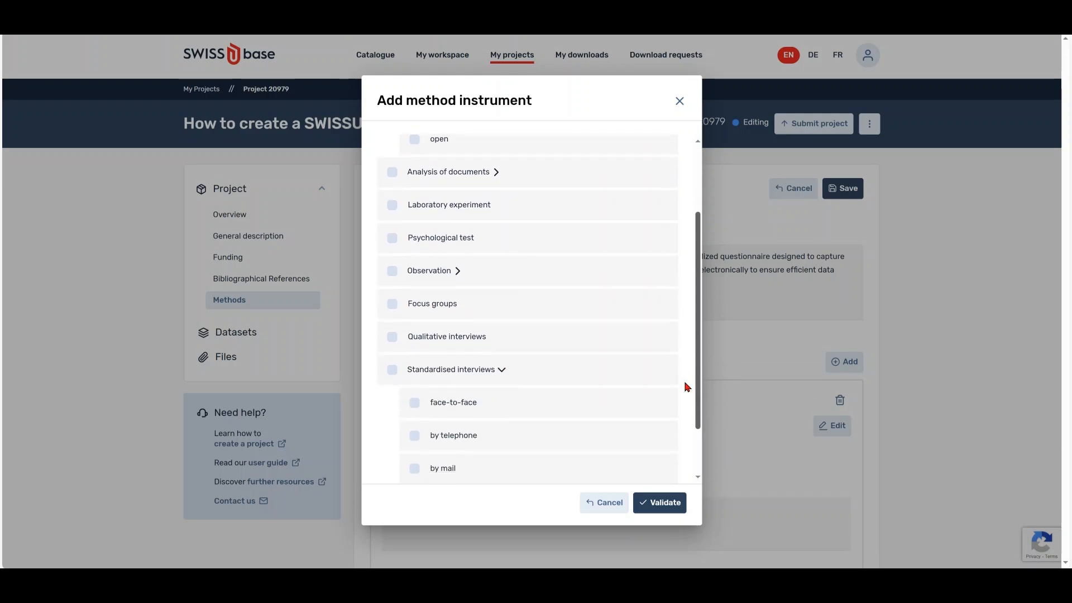
pyautogui.click(414, 441)
pyautogui.click(660, 502)
# Describe the population of 500 Swiss institutions and the emailed sampling, then save Methods.
pyautogui.scroll(-2, 655, 505)
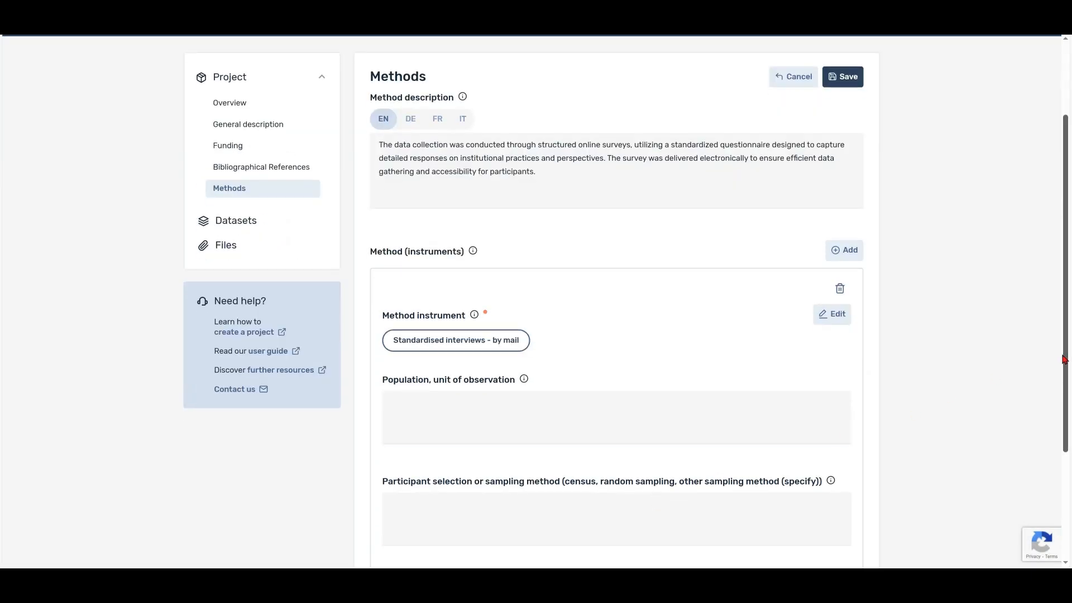
pyautogui.moveTo(1062, 359); pyautogui.dragTo(1055, 425)
pyautogui.click(584, 305)
pyautogui.write('The Survey')
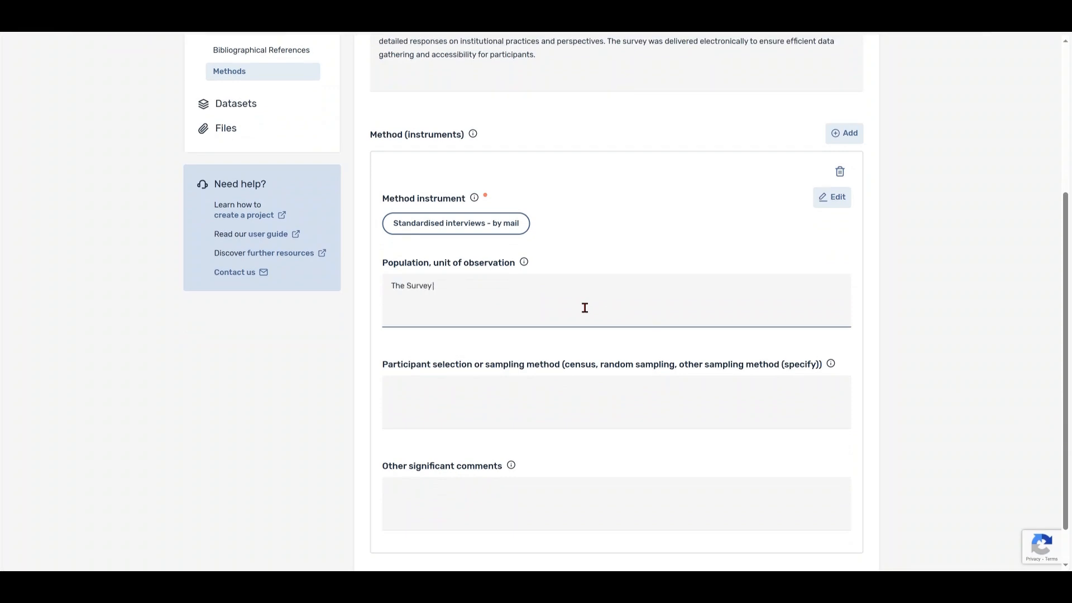
pyautogui.write(' covered 500 institutions in Switzerland. Information was collected from 1')
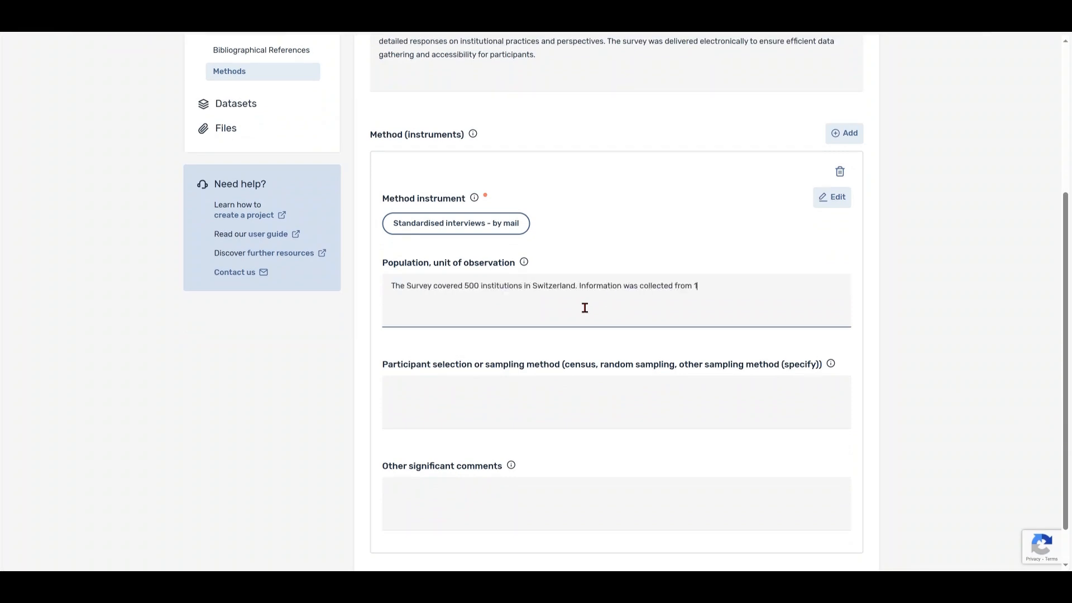
pyautogui.write('34 members of 230 institutions. The response rate was 19%.')
pyautogui.click(497, 412)
pyautogui.write('The Survey was emailed to the heads of the institutions and then distributed to the staff. Responses were voluntary')
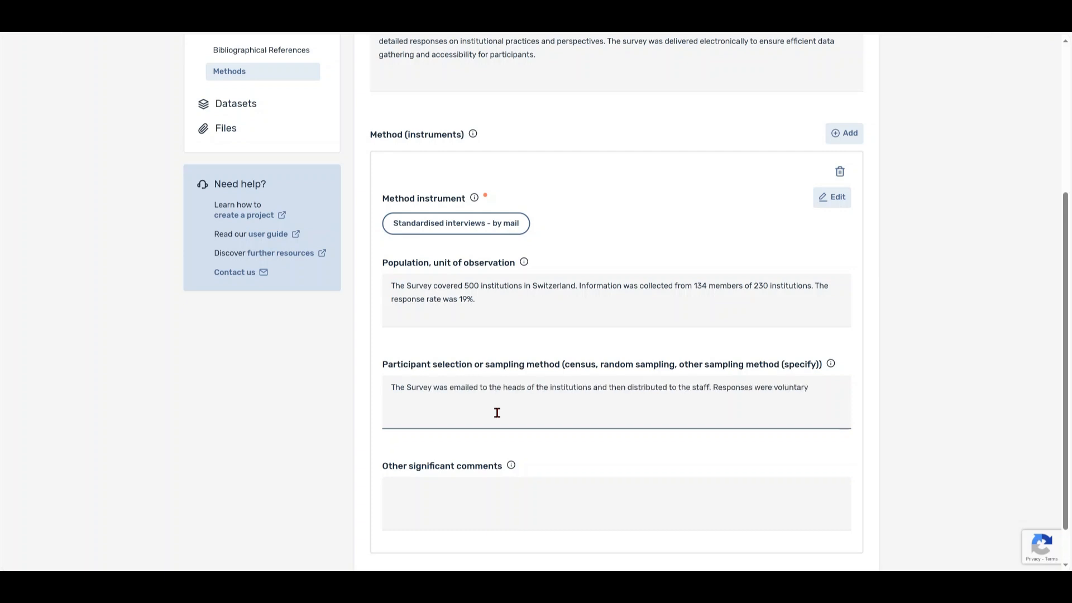
pyautogui.scroll(-1, 1059, 331)
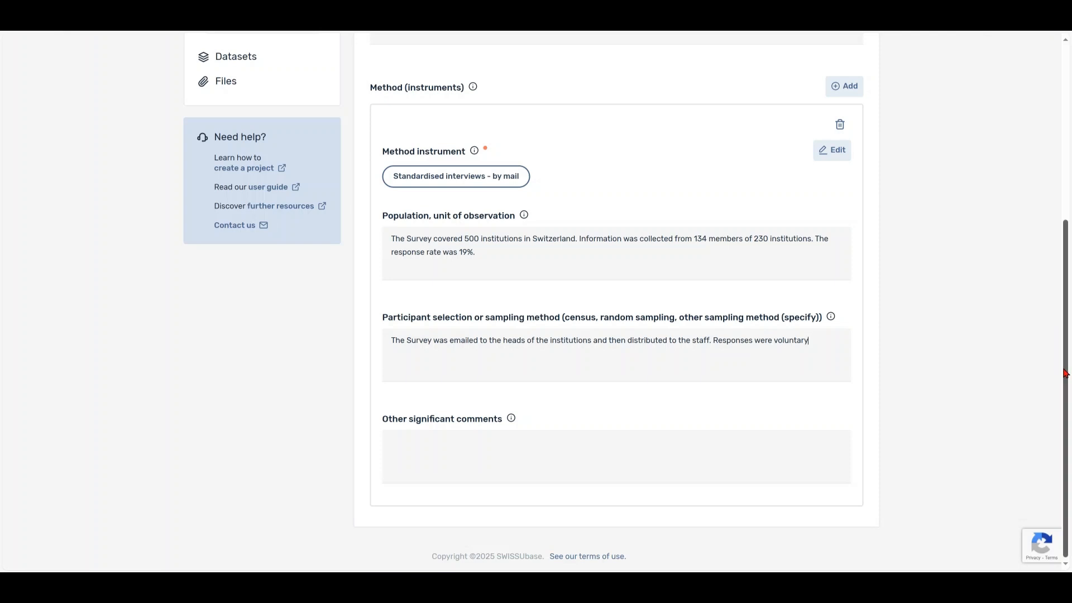
pyautogui.scroll(3, 1063, 370)
pyautogui.scroll(2, 1062, 370)
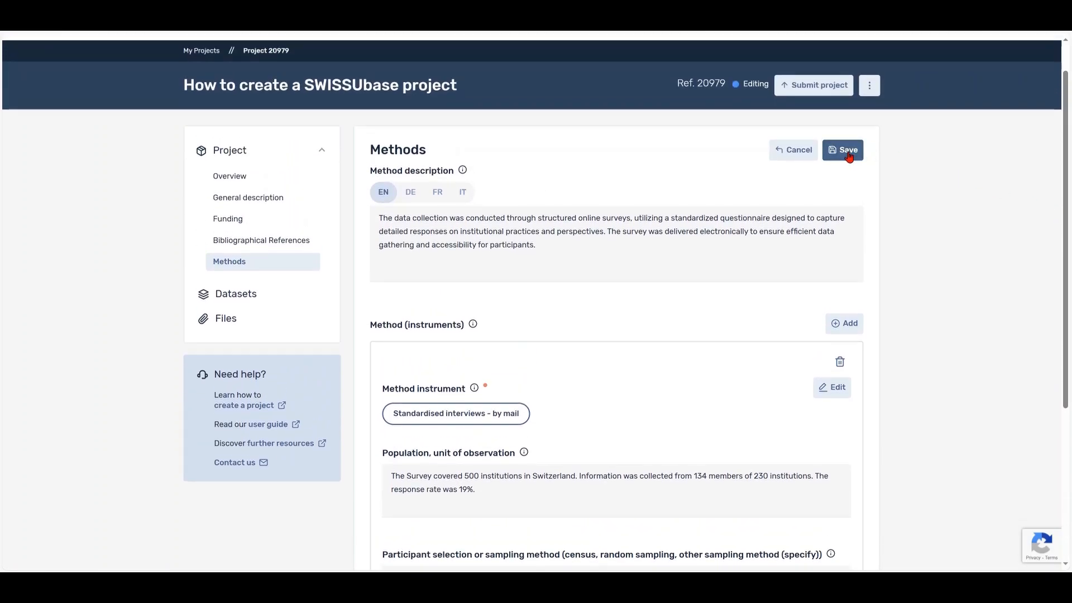
pyautogui.scroll(1, 849, 157)
pyautogui.click(849, 196)
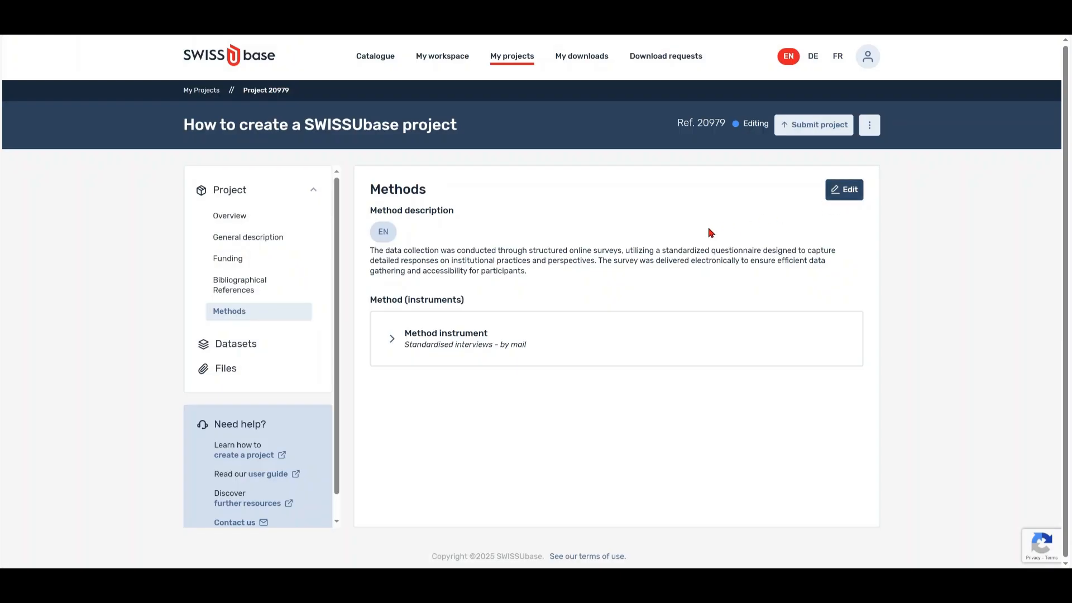
# Revisit Bibliographical References, Funding, General description and Overview, then return to My projects.
pyautogui.click(257, 288)
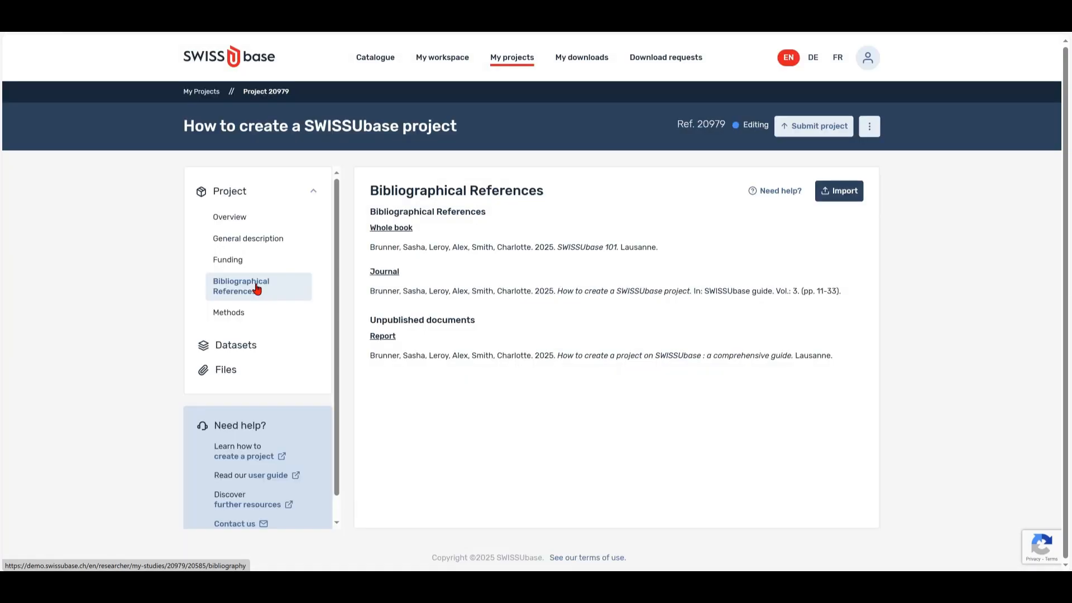
pyautogui.click(251, 269)
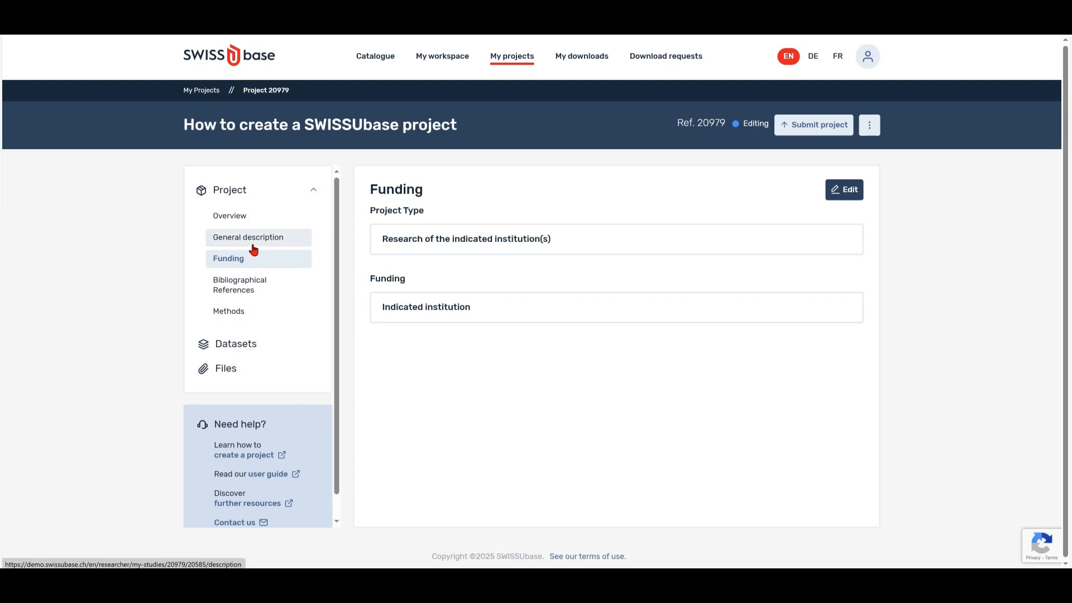
pyautogui.click(252, 239)
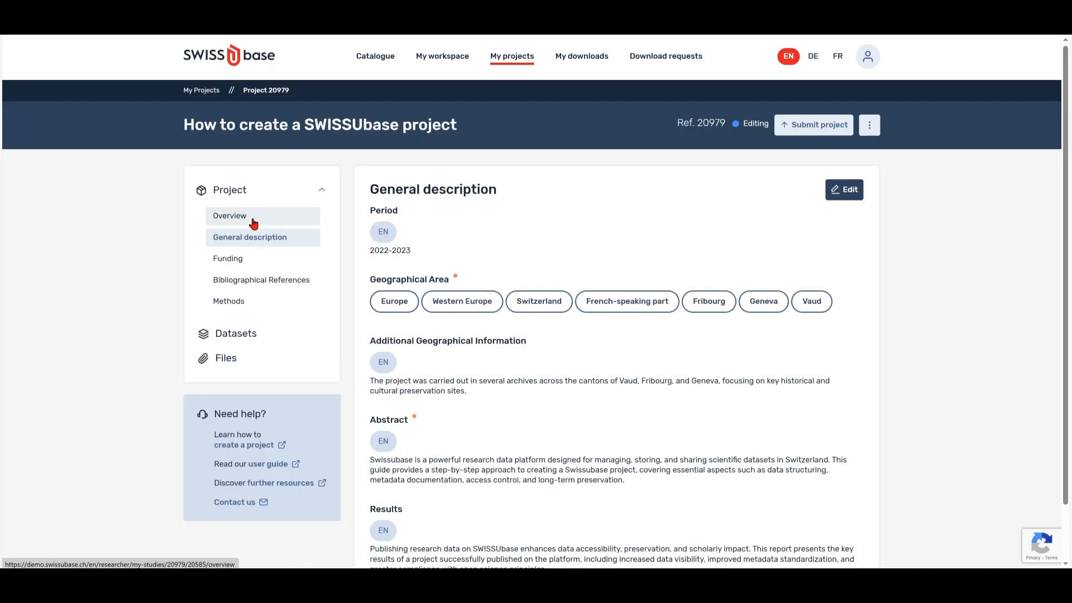
pyautogui.click(247, 218)
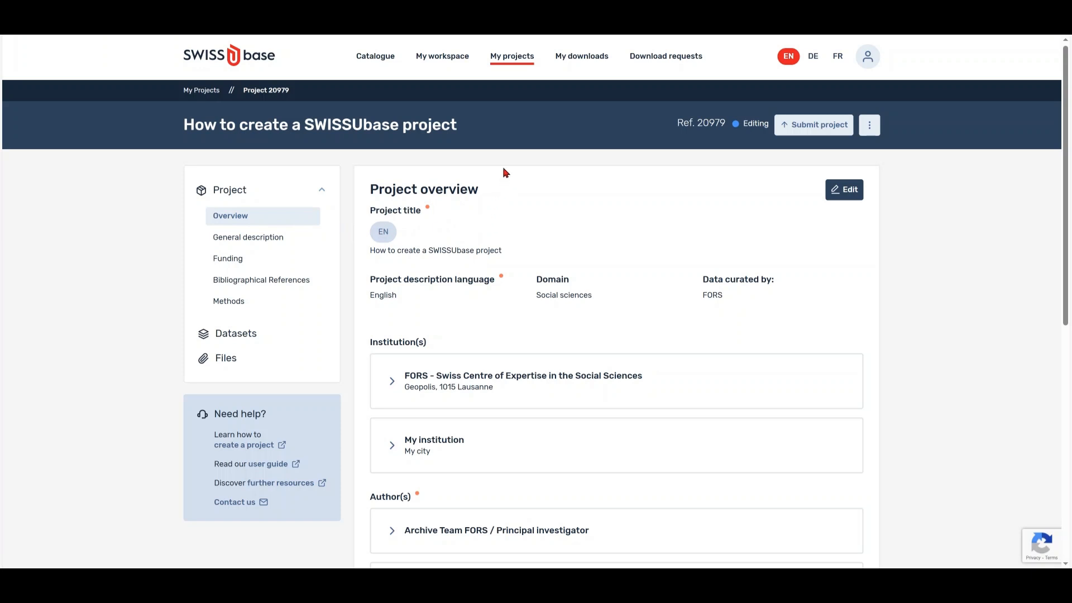
pyautogui.click(509, 61)
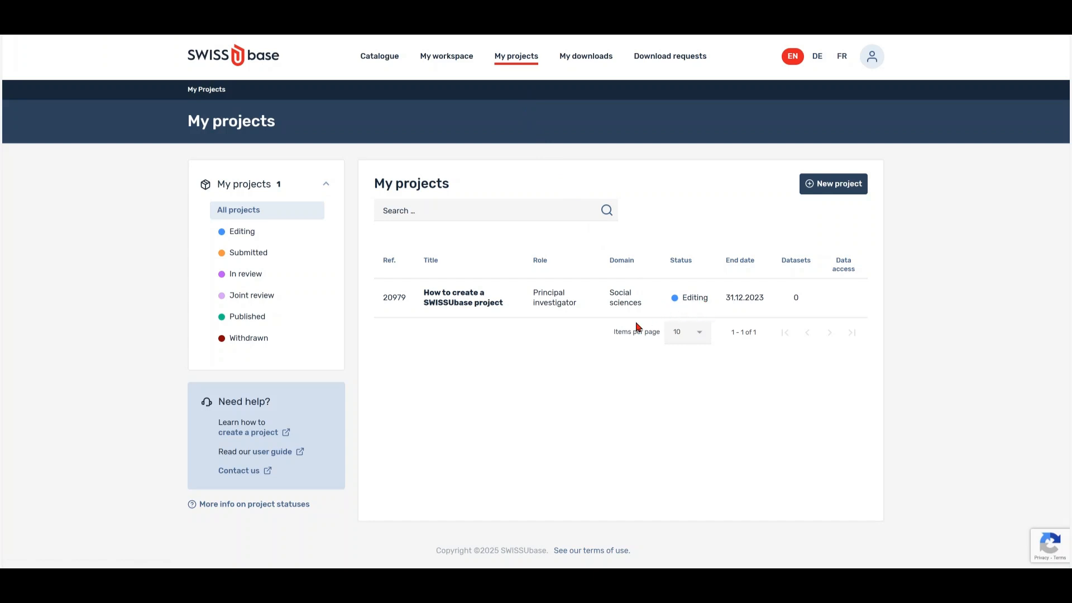
# Search My projects for 'How to create a SWISSUbase project' and open project 20979.
pyautogui.click(456, 211)
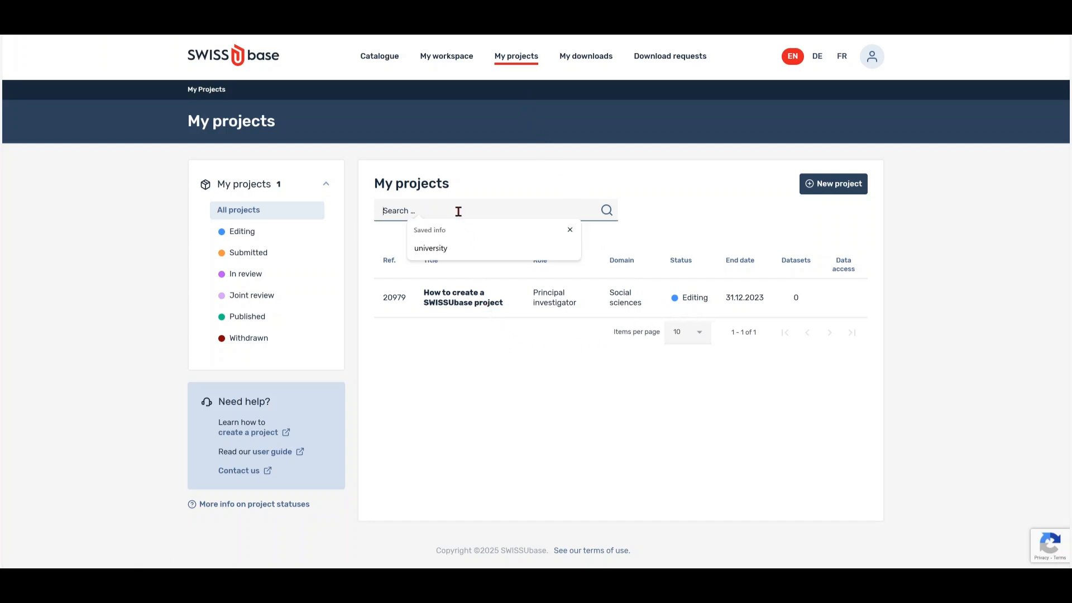
pyautogui.write('How to create a SWISSUbase project')
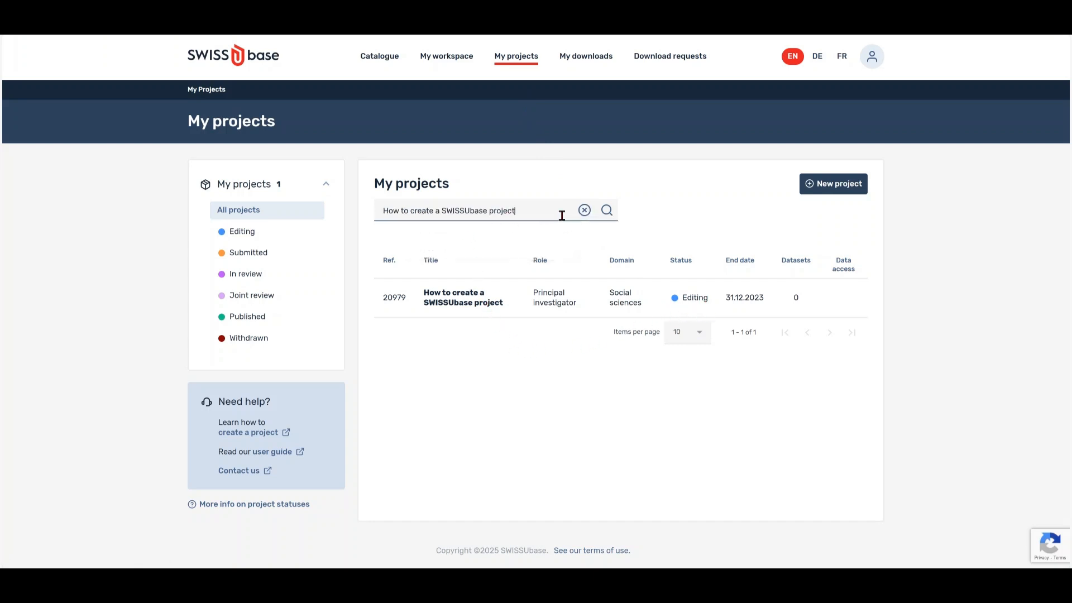
pyautogui.click(613, 219)
pyautogui.click(486, 307)
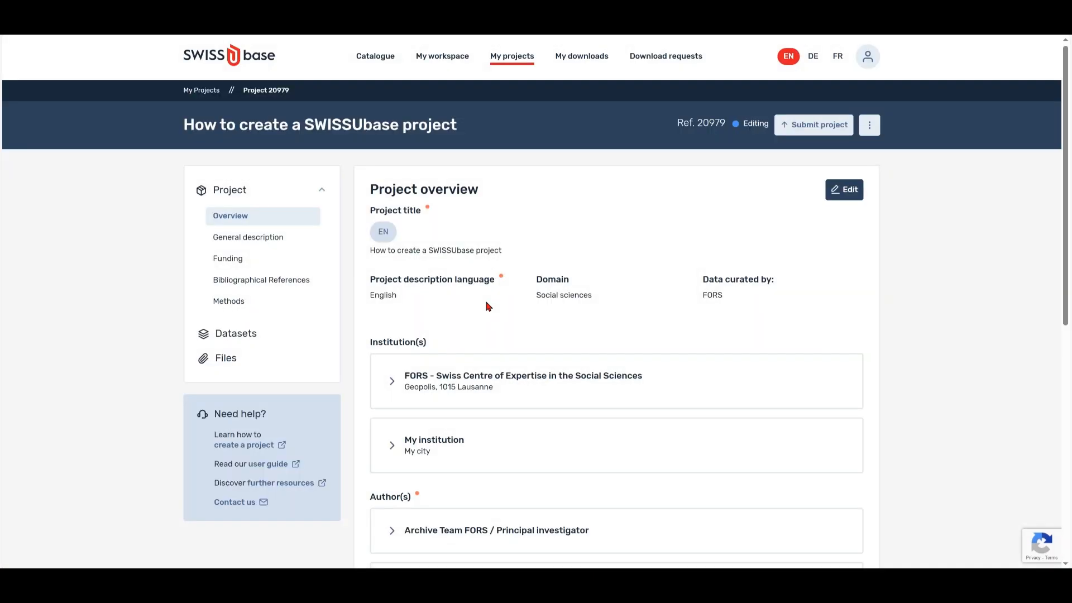
# Submit project 20979 for review through the Explanations and Conditions steps.
pyautogui.click(804, 131)
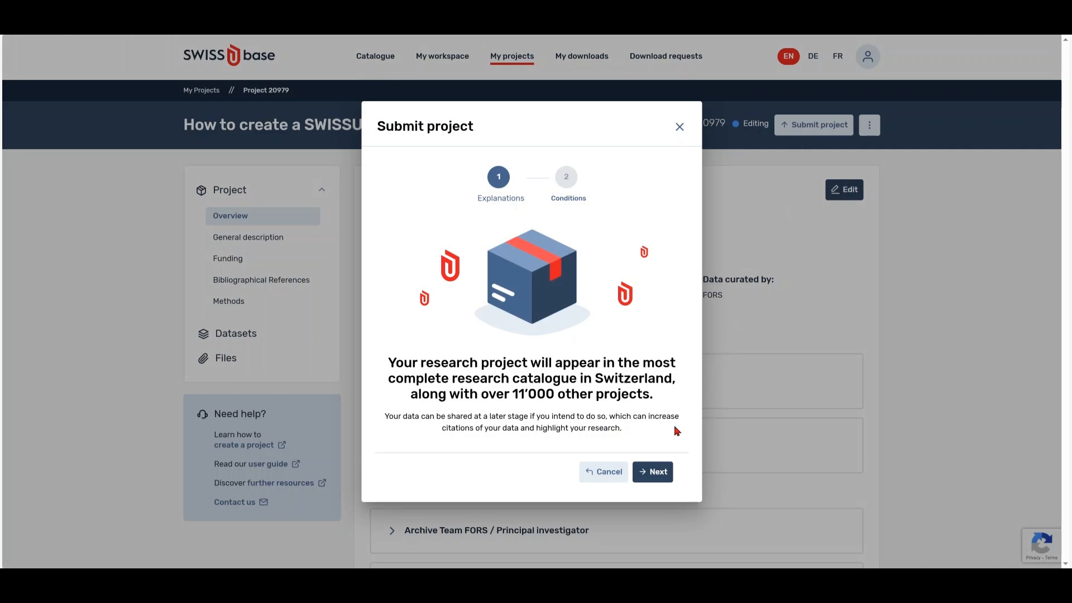
pyautogui.click(652, 473)
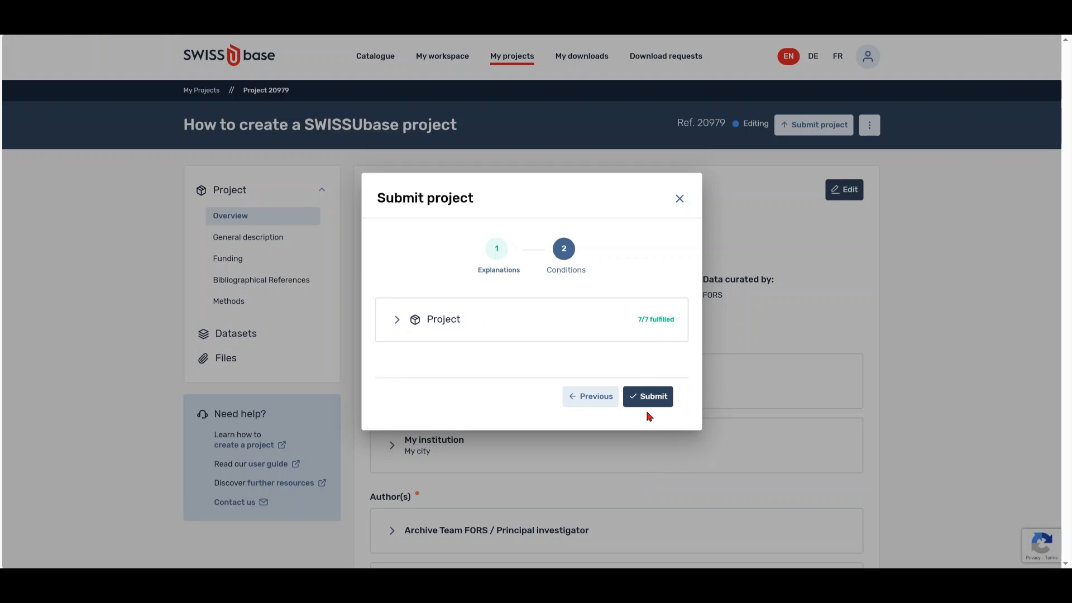
pyautogui.click(648, 397)
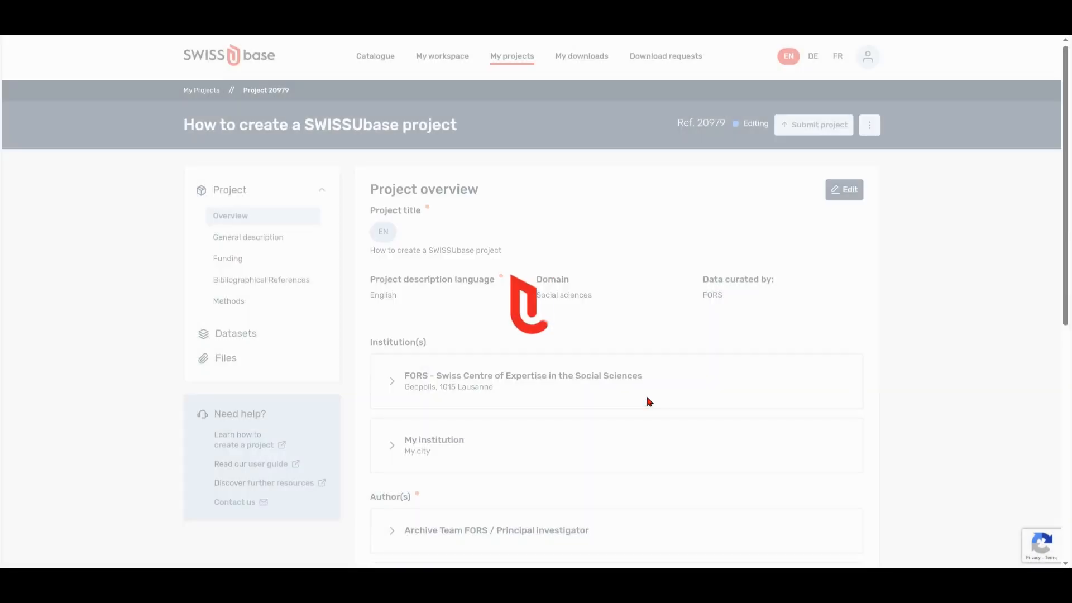